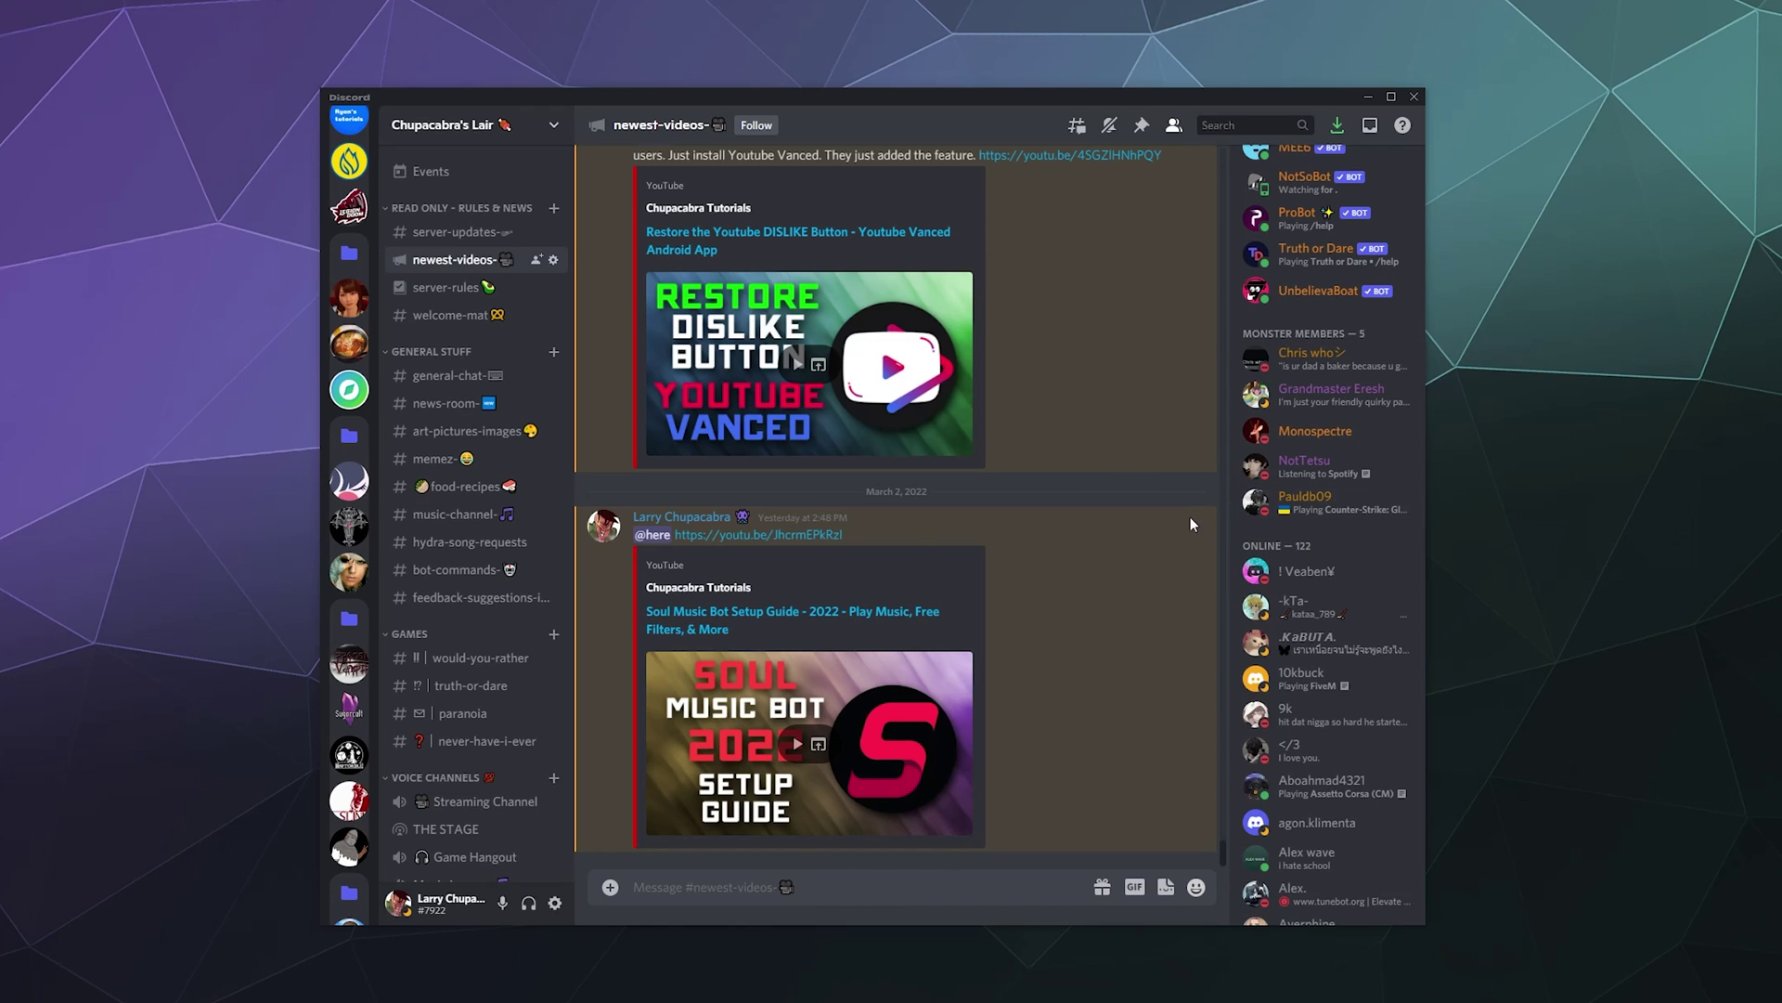
Step: Copy the username tag and bring up the online-status menu from the avatar
scroll(1283, 549, up, 6)
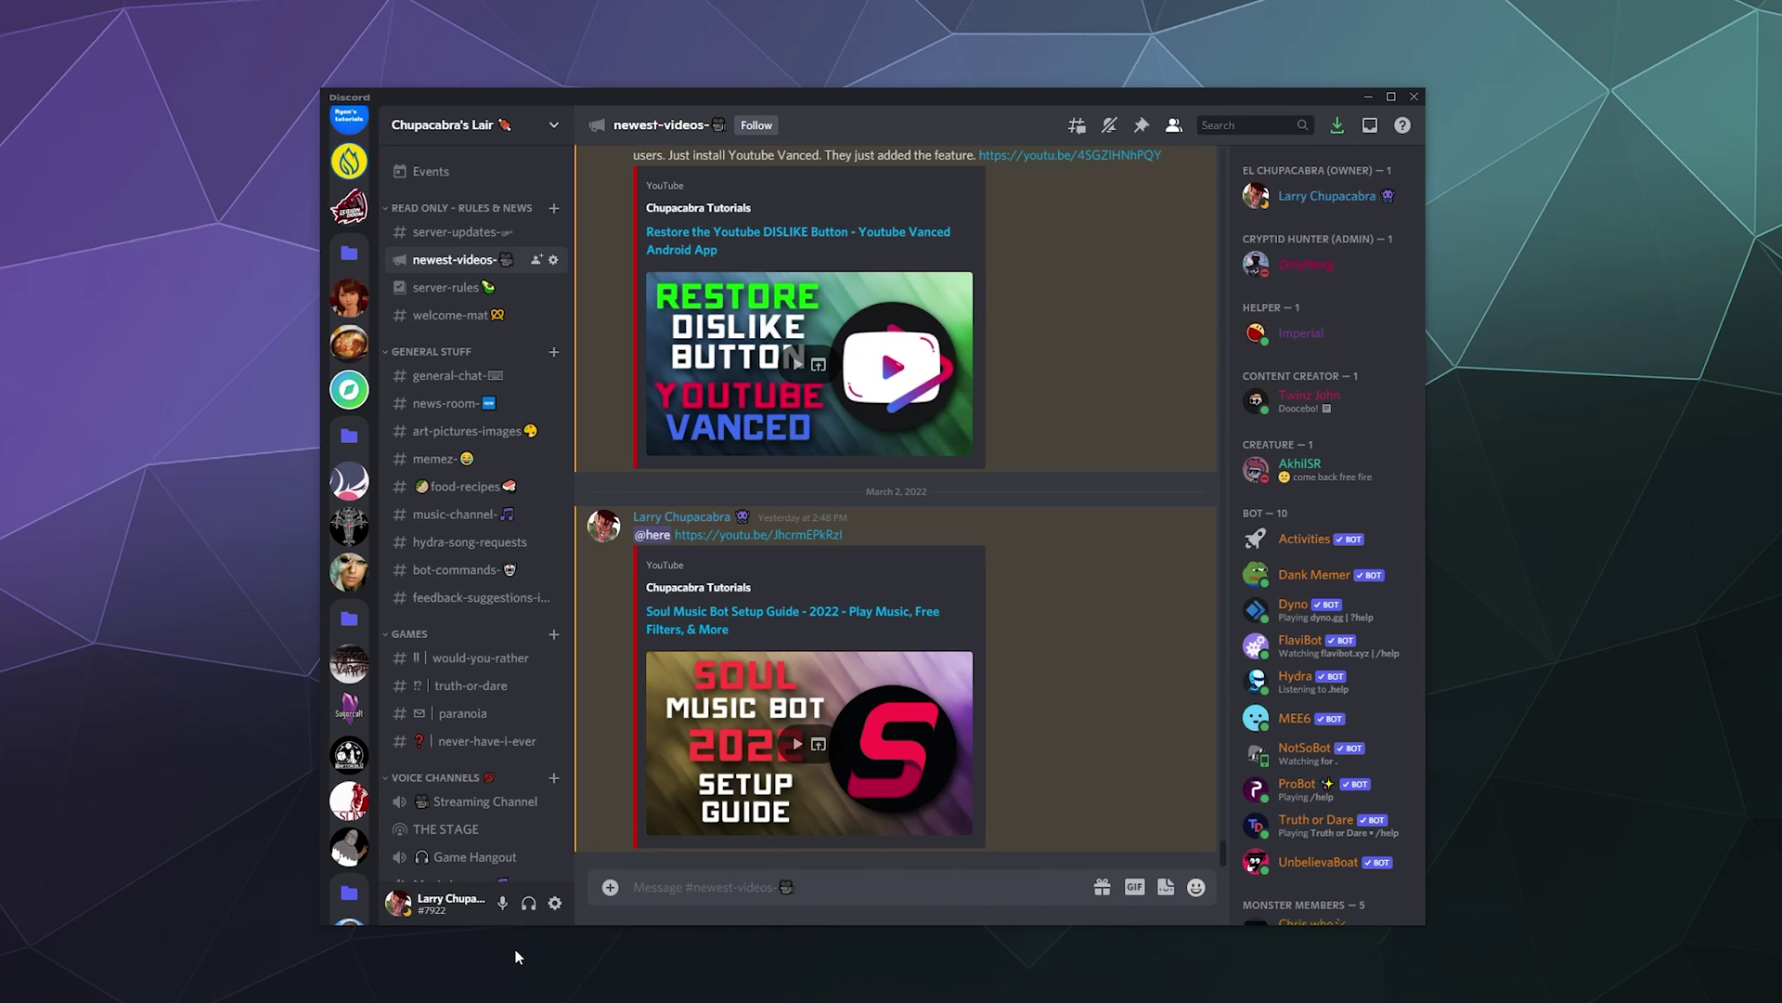
click(446, 917)
click(405, 914)
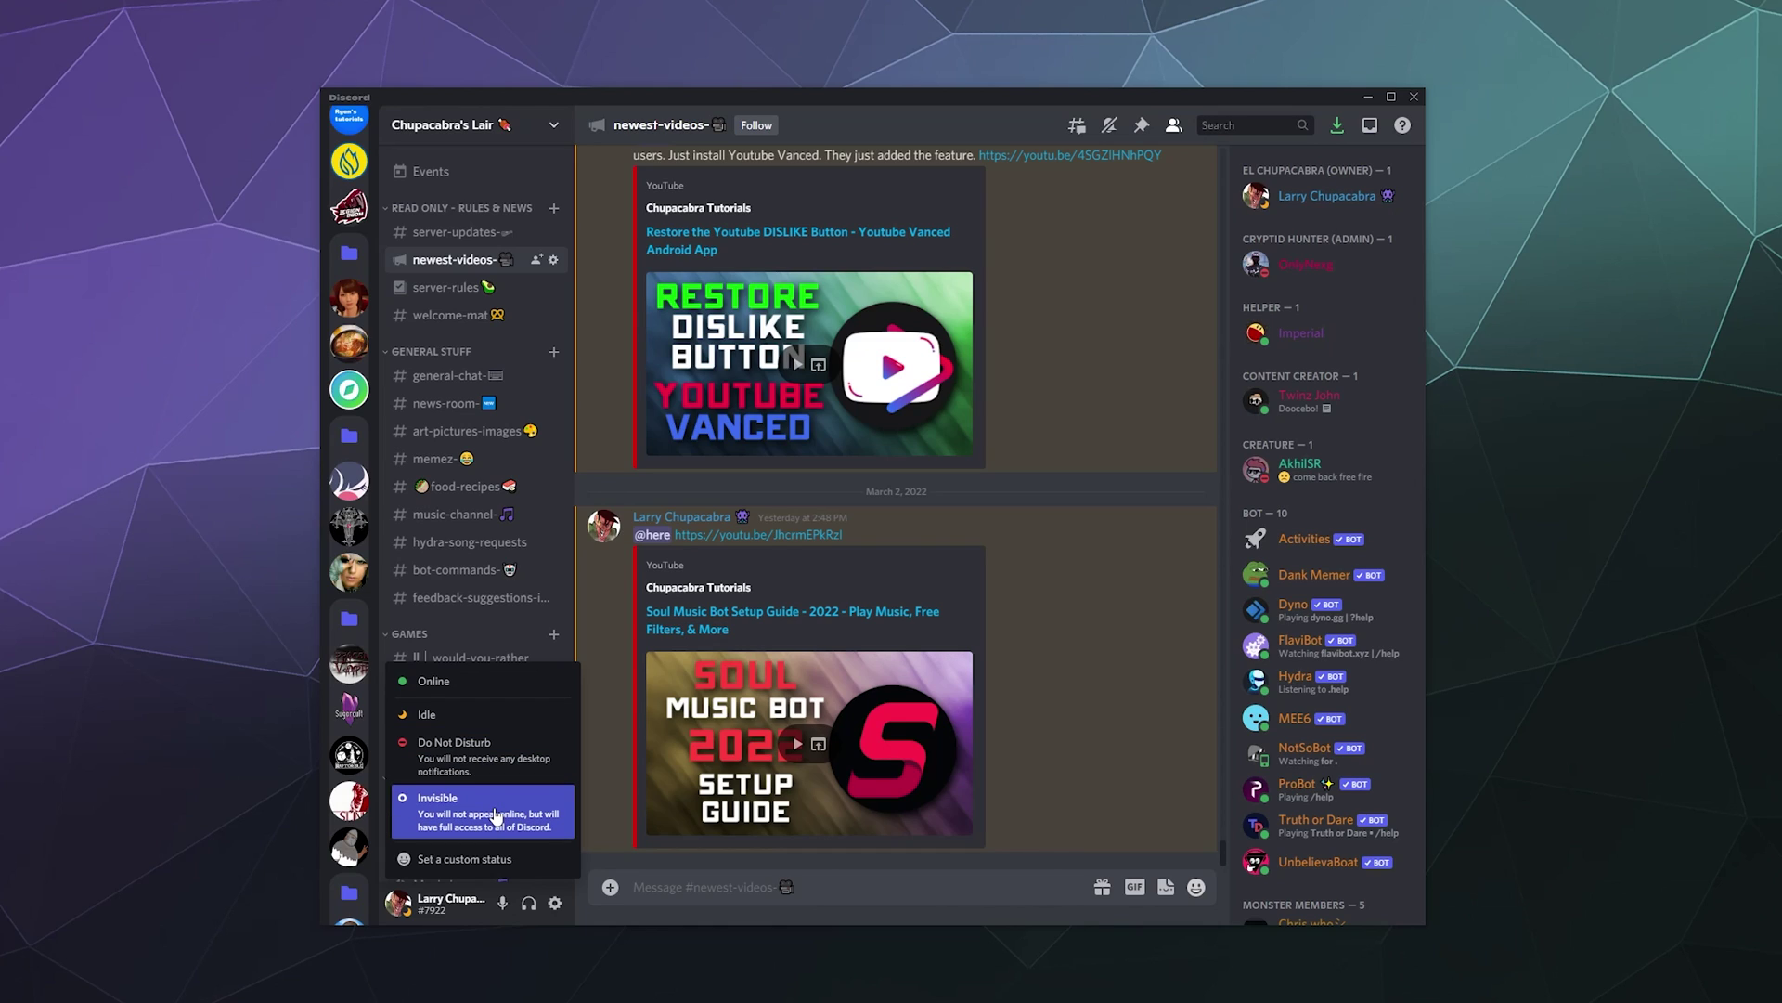
Step: Start a custom status and choose the hot dog emoji from Food, replacing the bagel
click(469, 859)
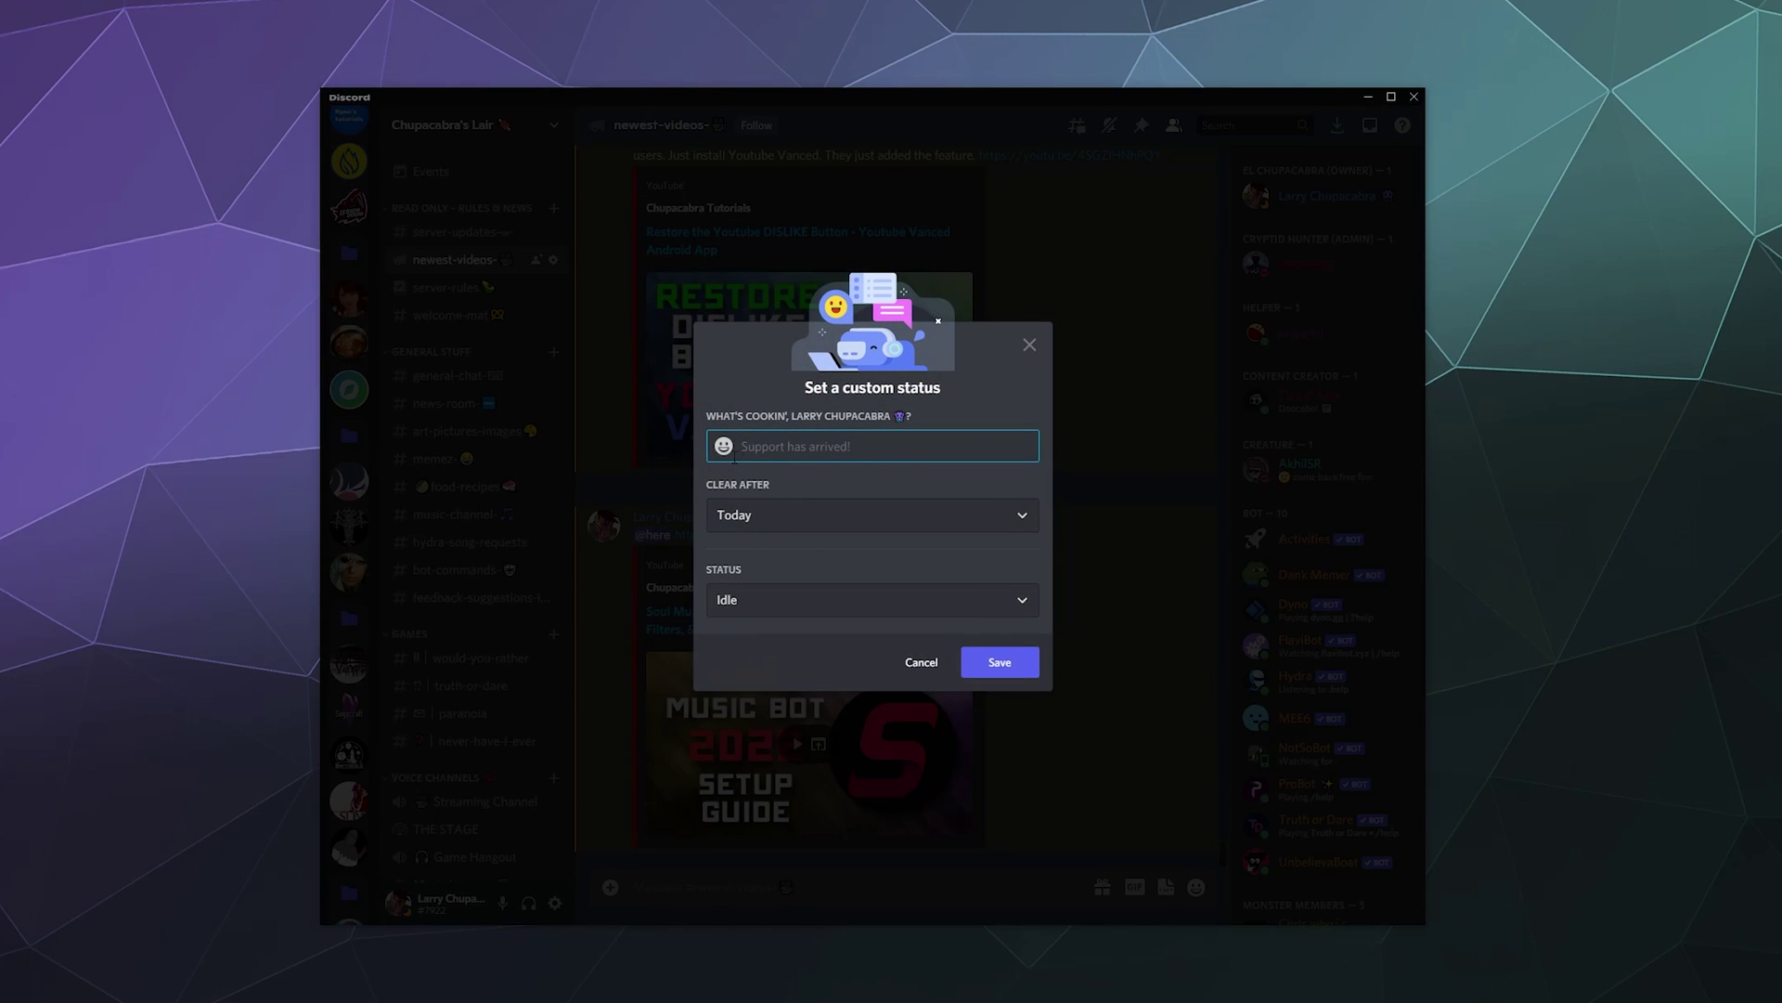
click(723, 446)
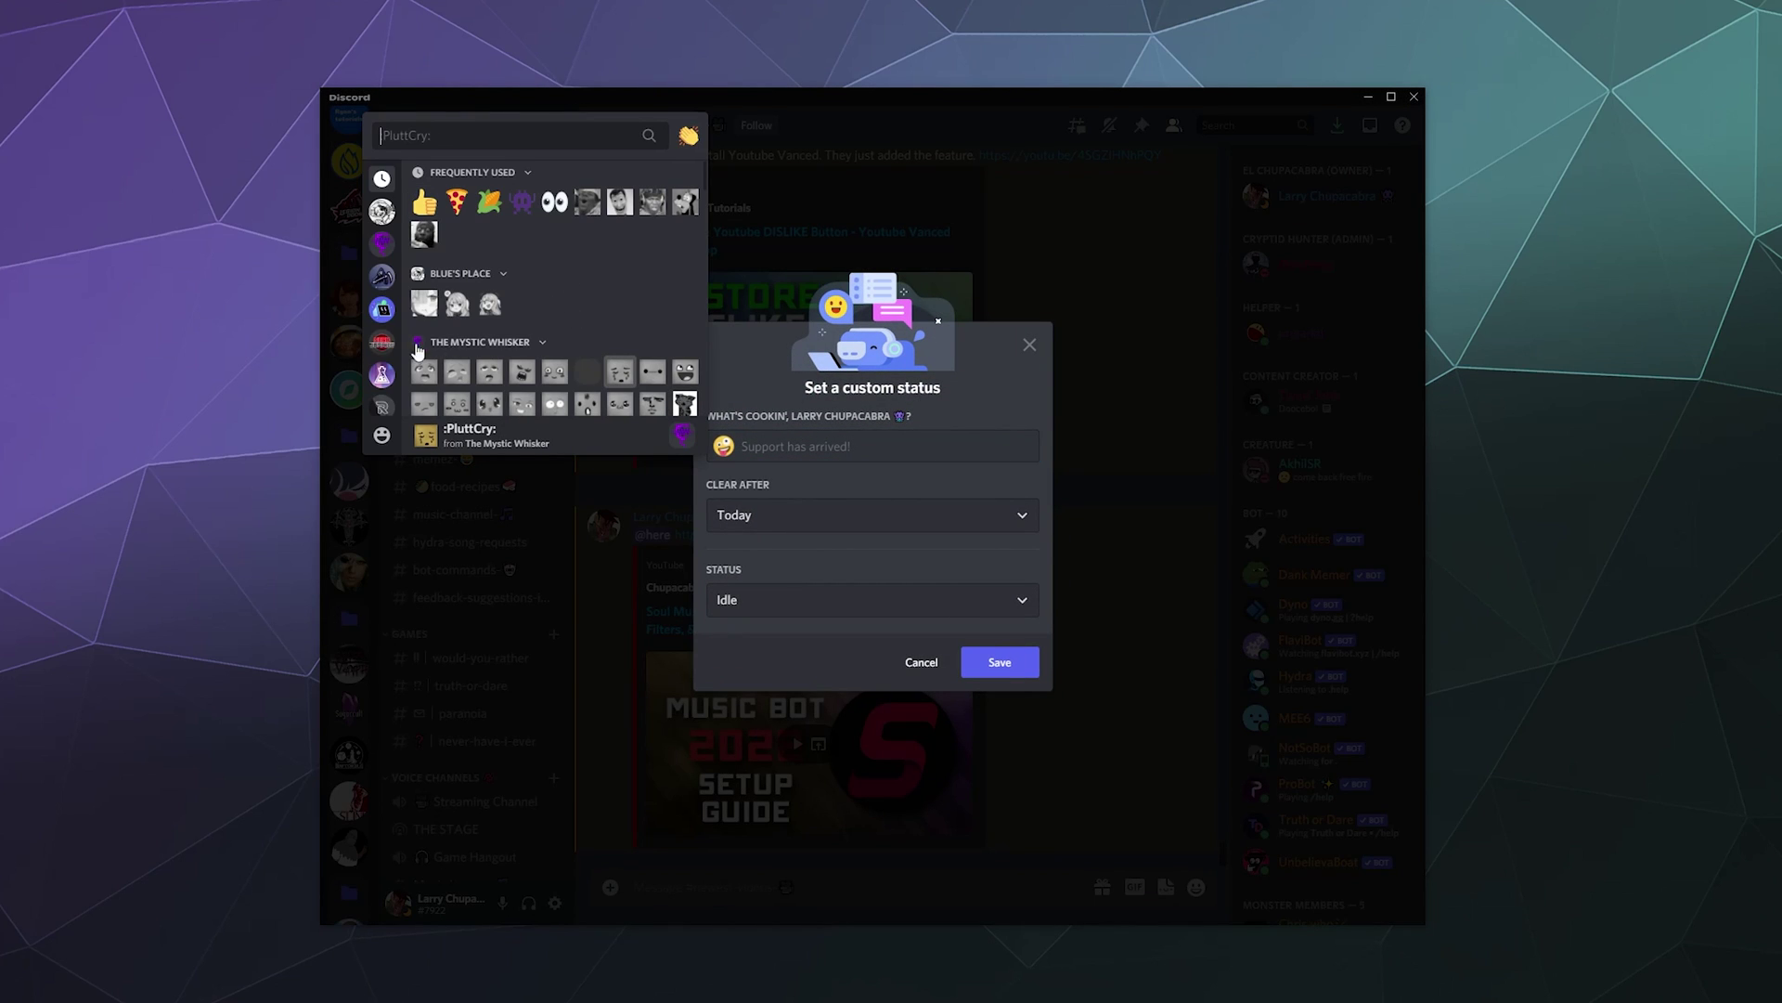
scroll(385, 307, down, 3)
click(386, 302)
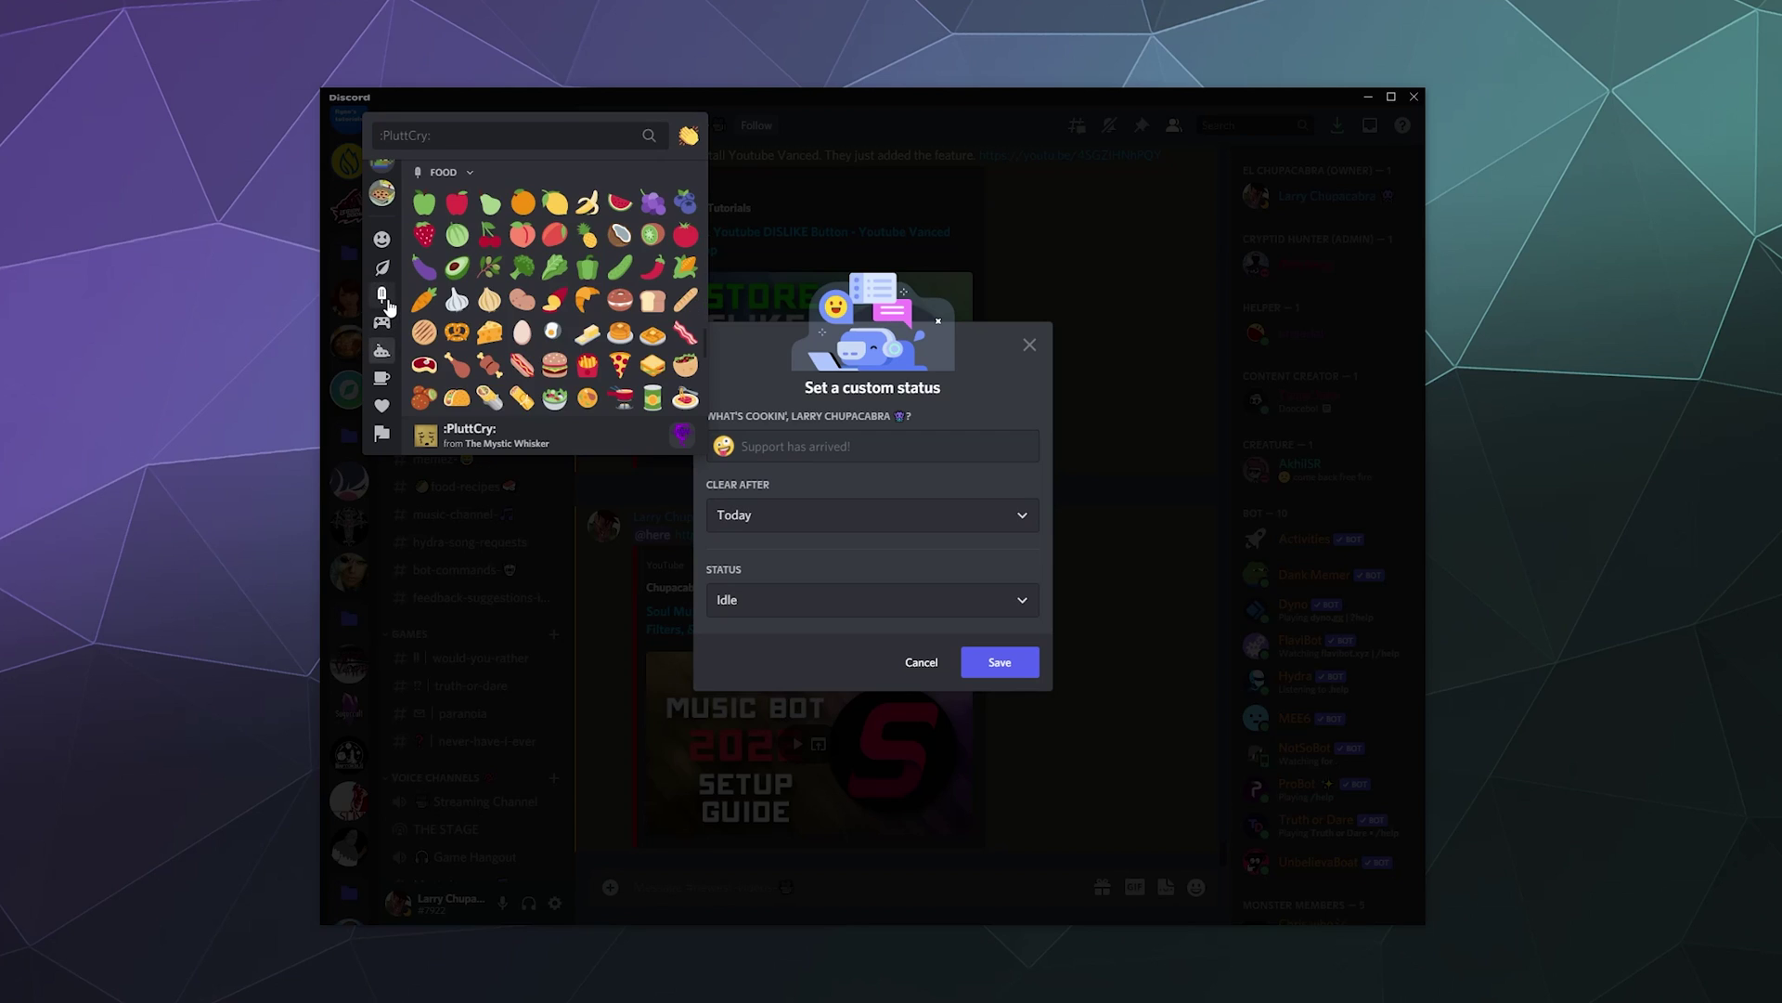
click(620, 325)
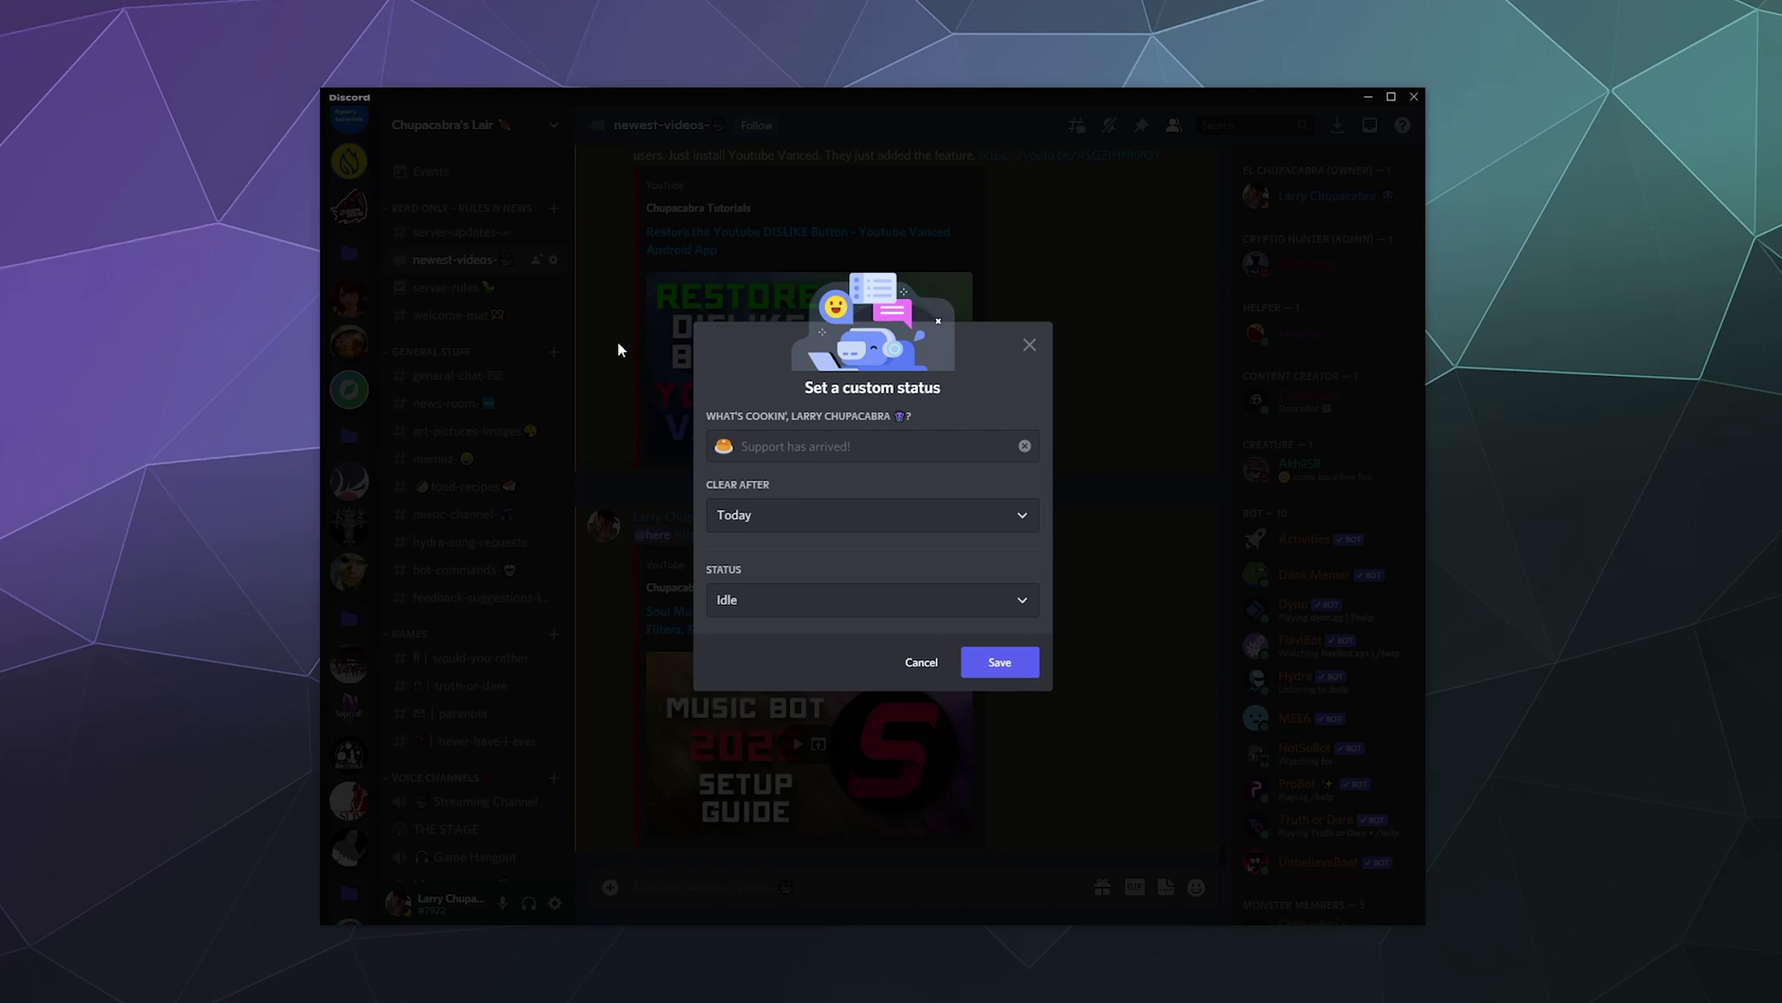
click(723, 449)
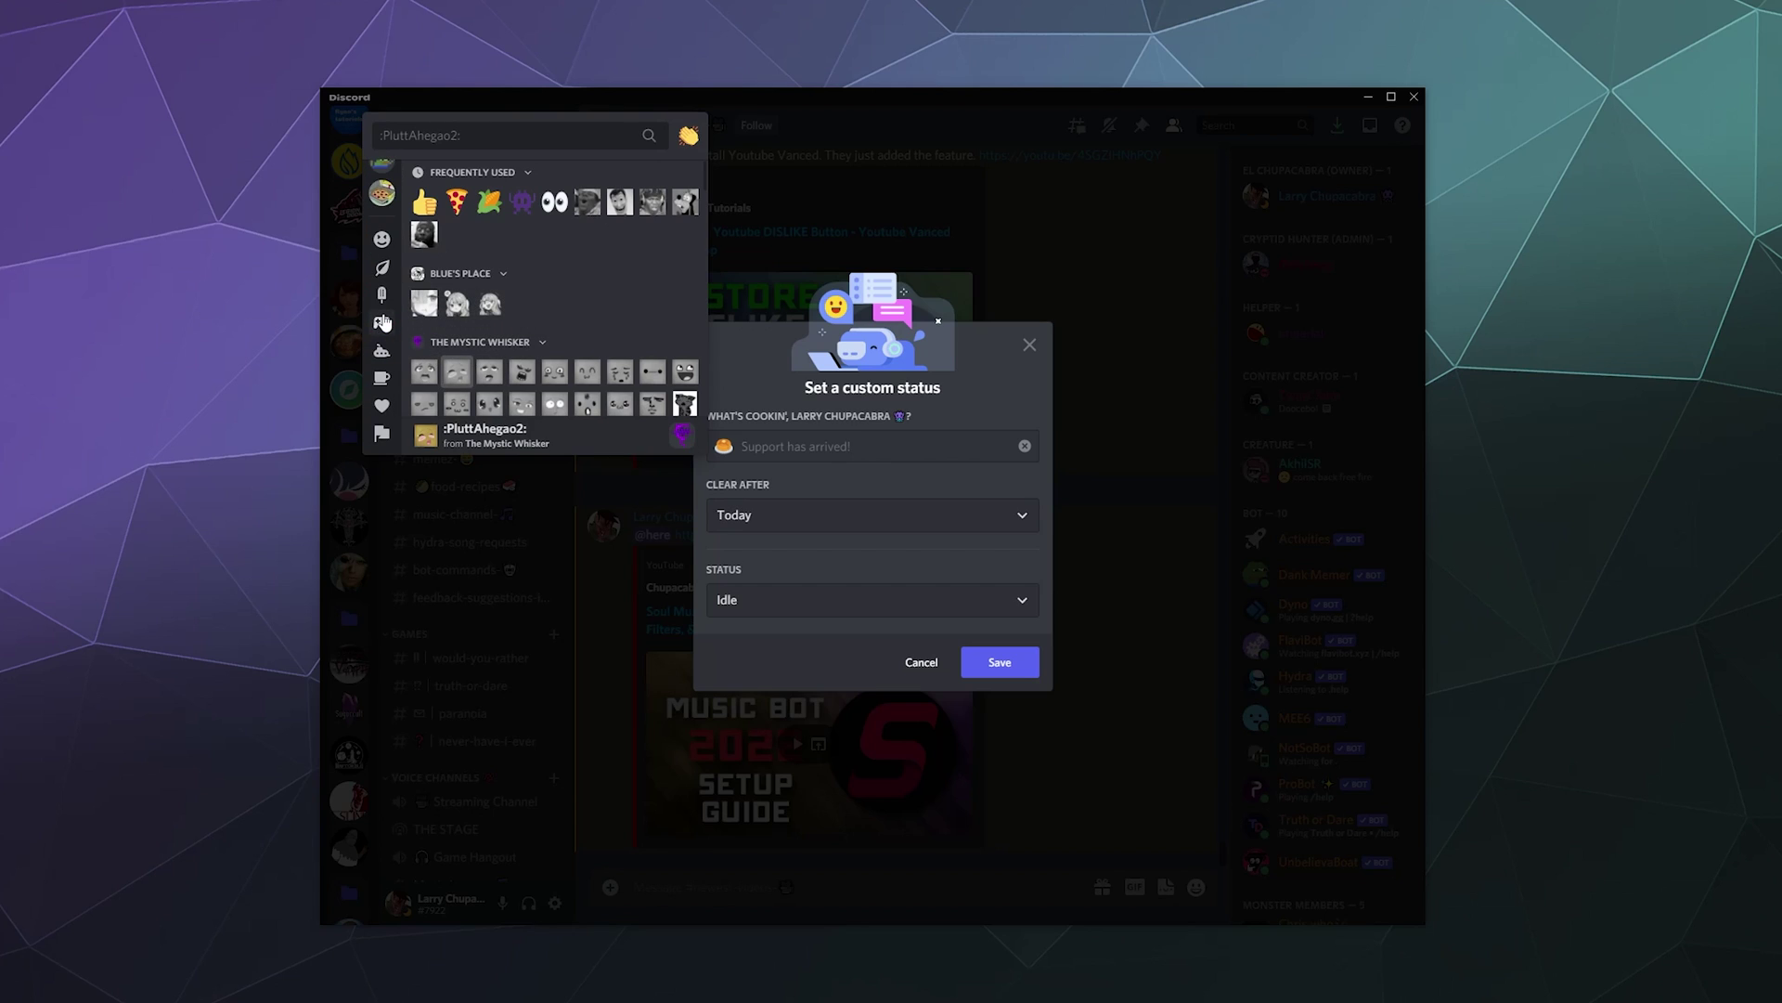
click(381, 294)
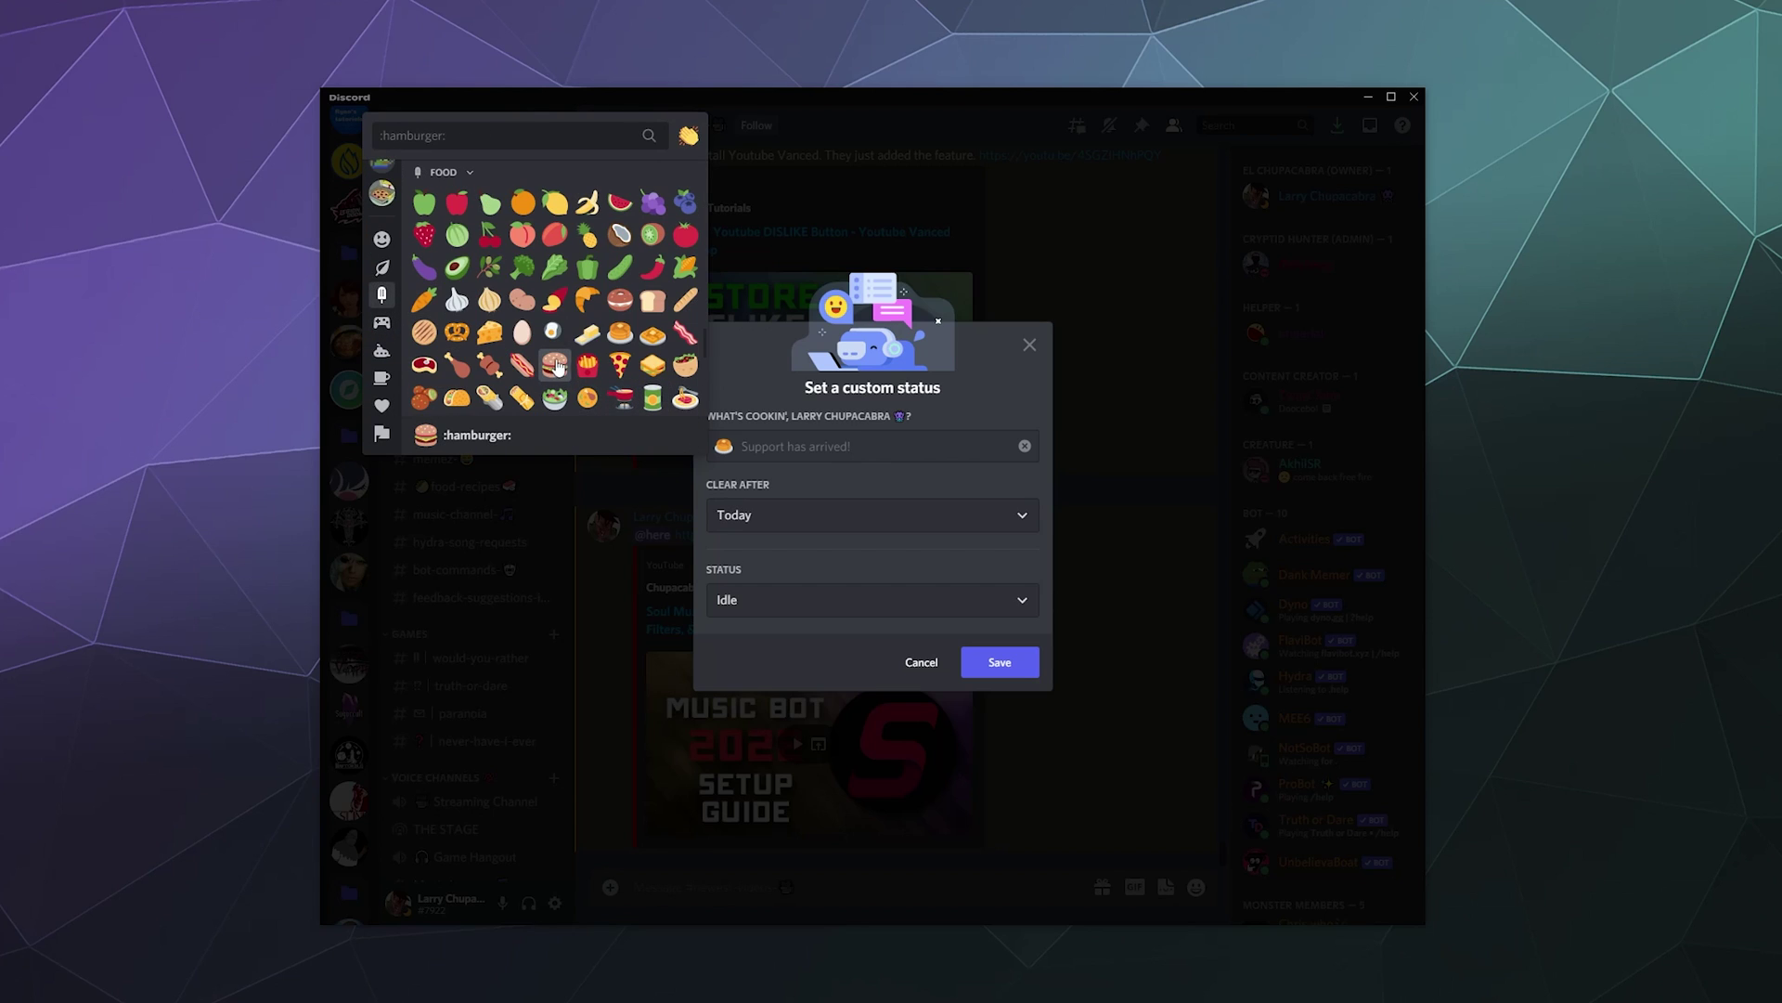
click(522, 367)
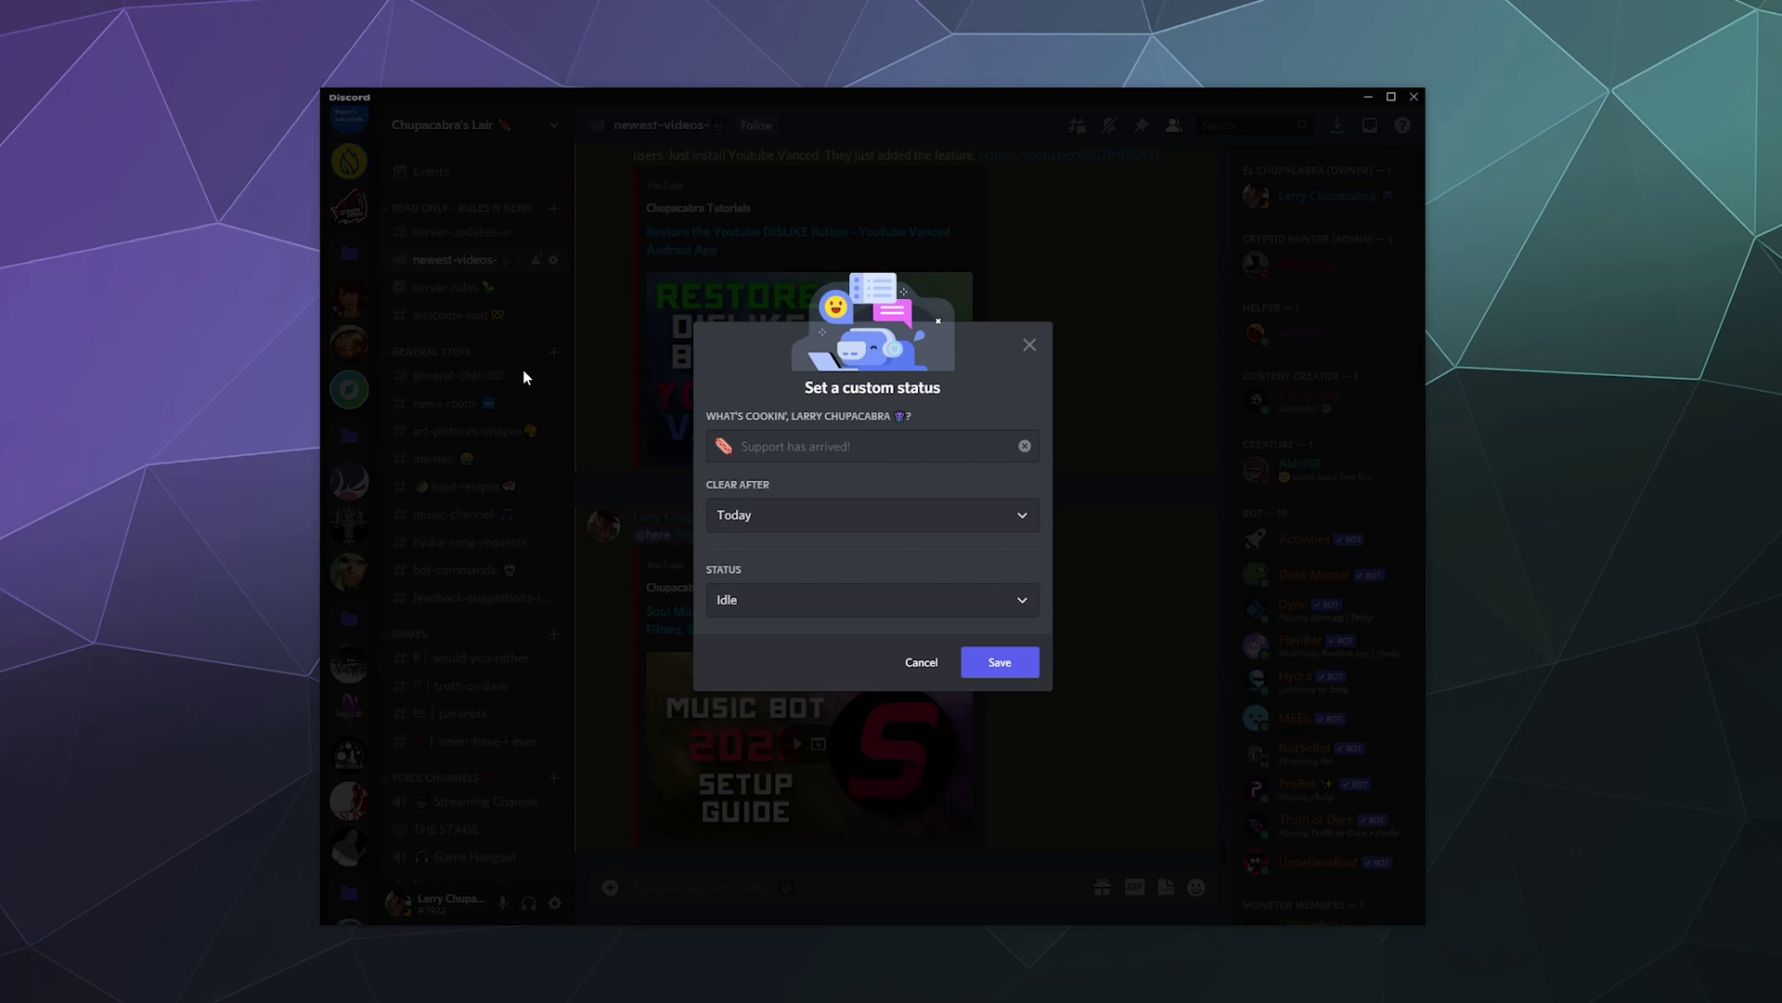
Step: Enter 'Hot Diggity Dog', set Clear After to 30 minutes, and keep the presence Idle
click(802, 447)
text(Hot Dig)
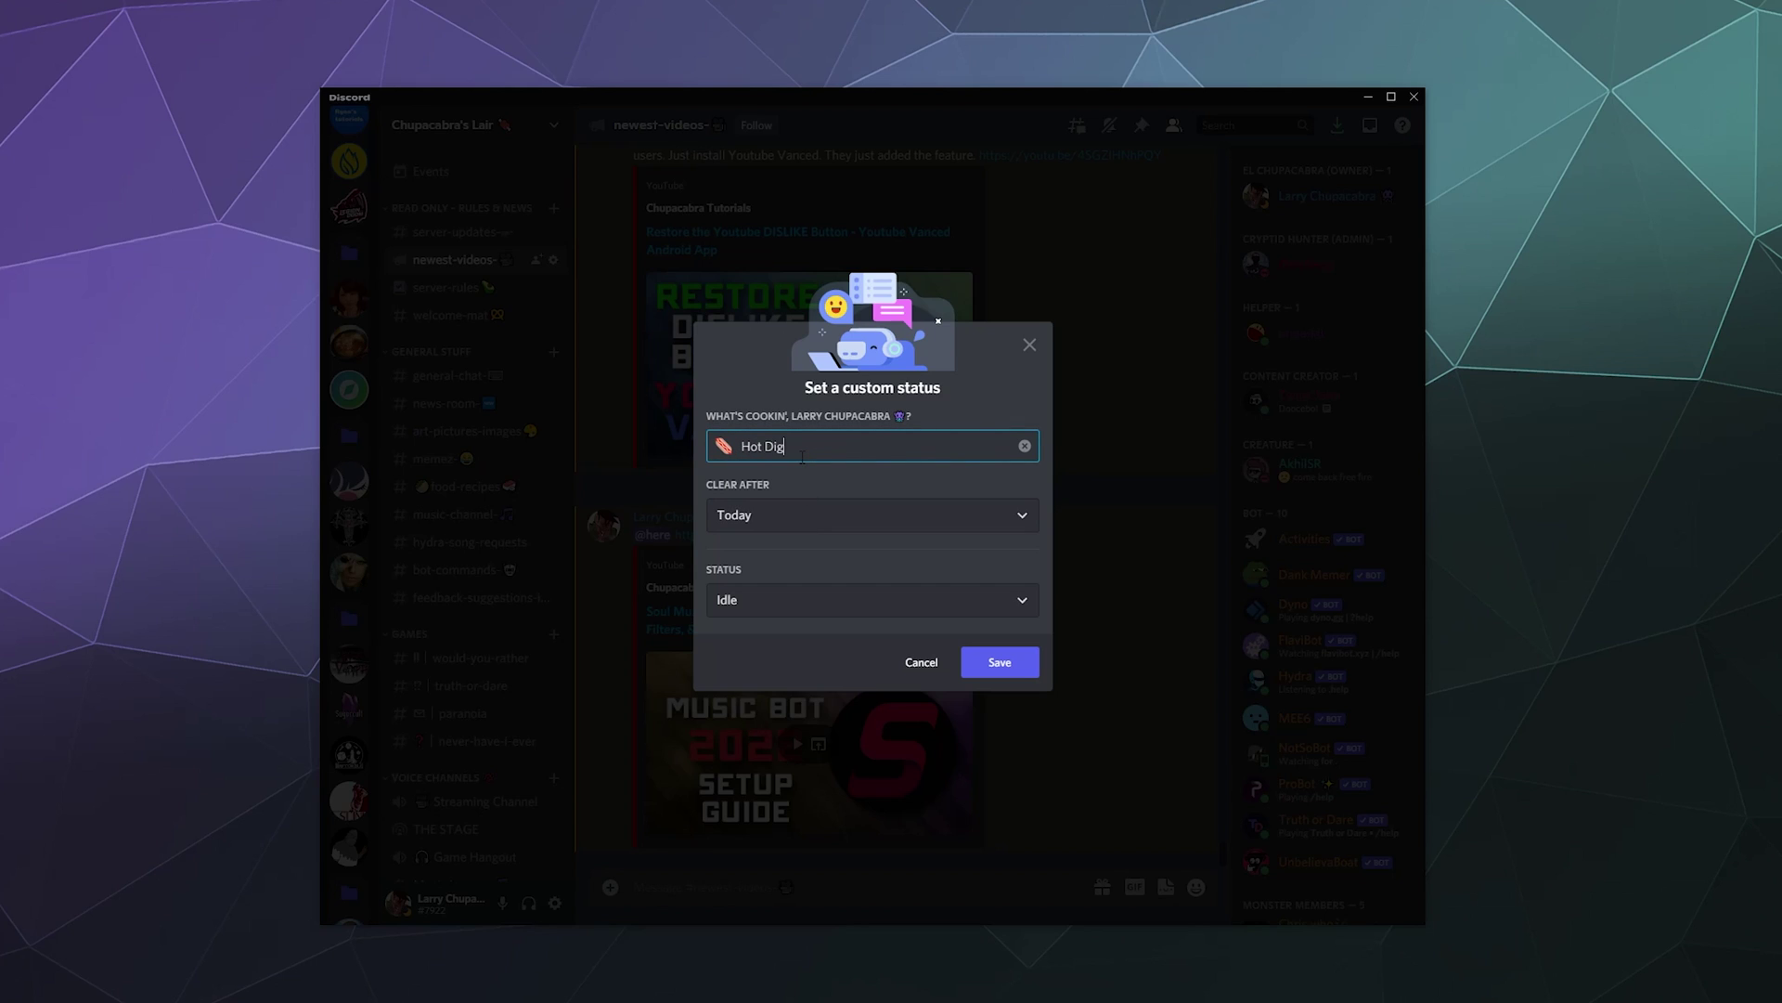
text(gity Dog)
click(817, 520)
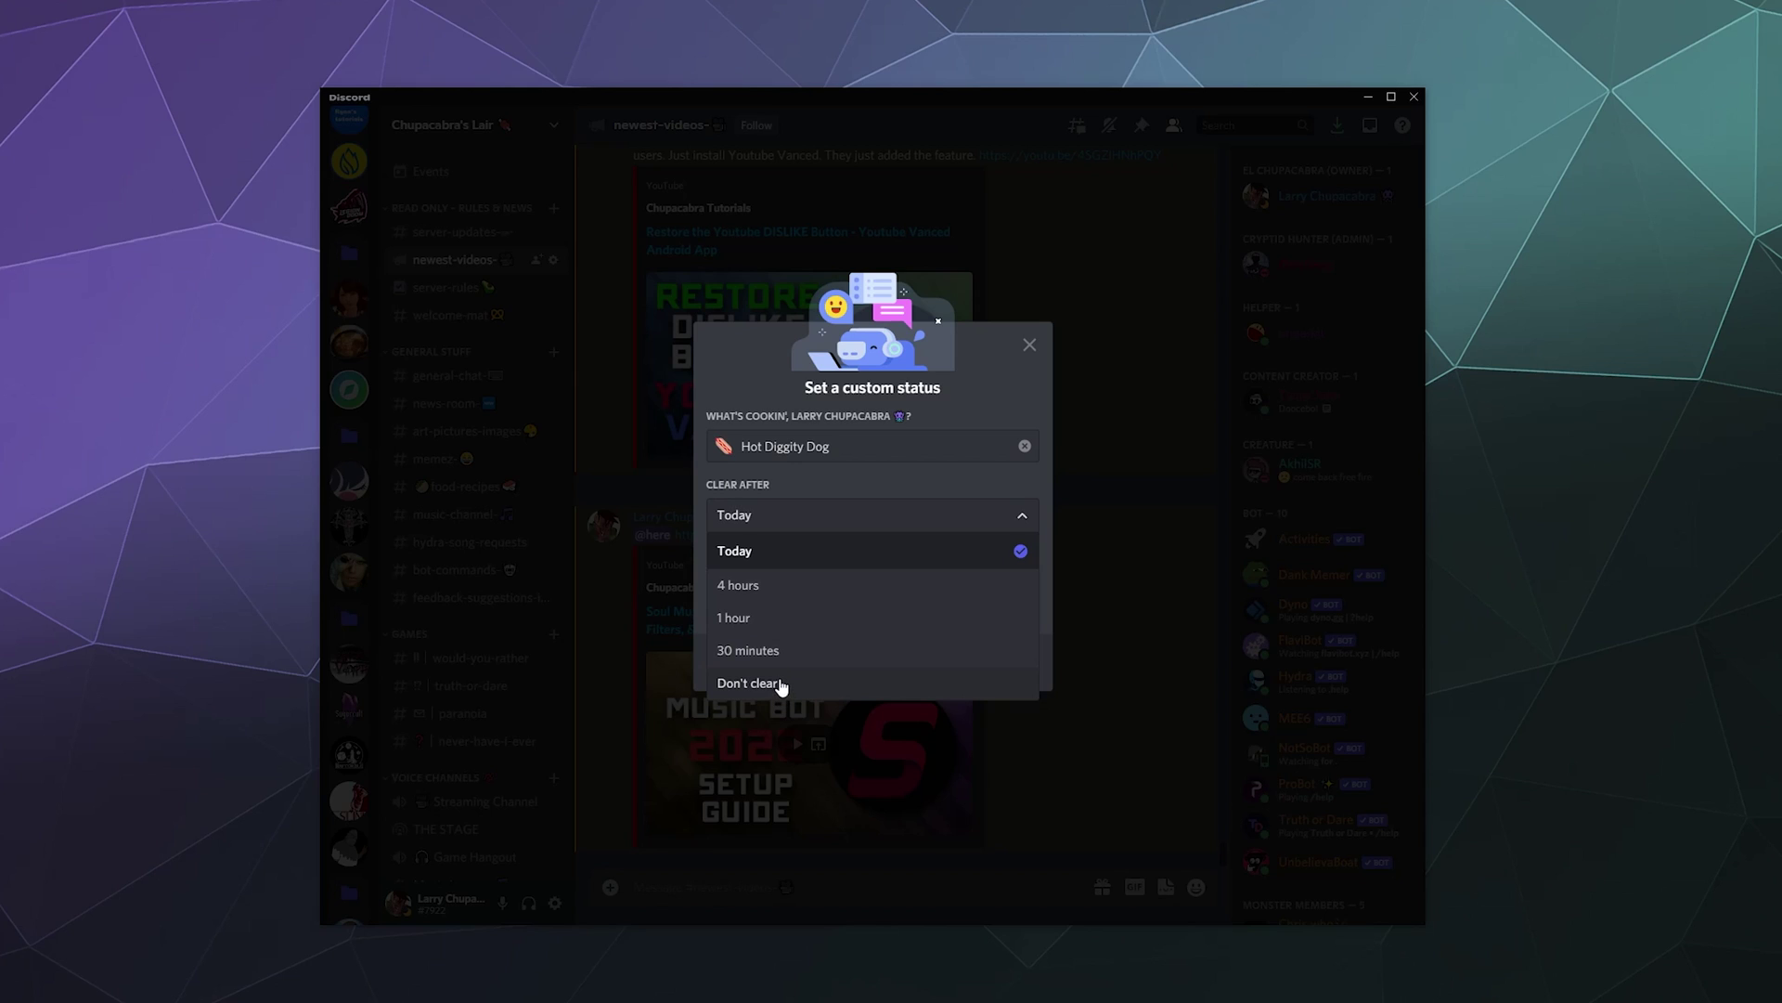
click(776, 649)
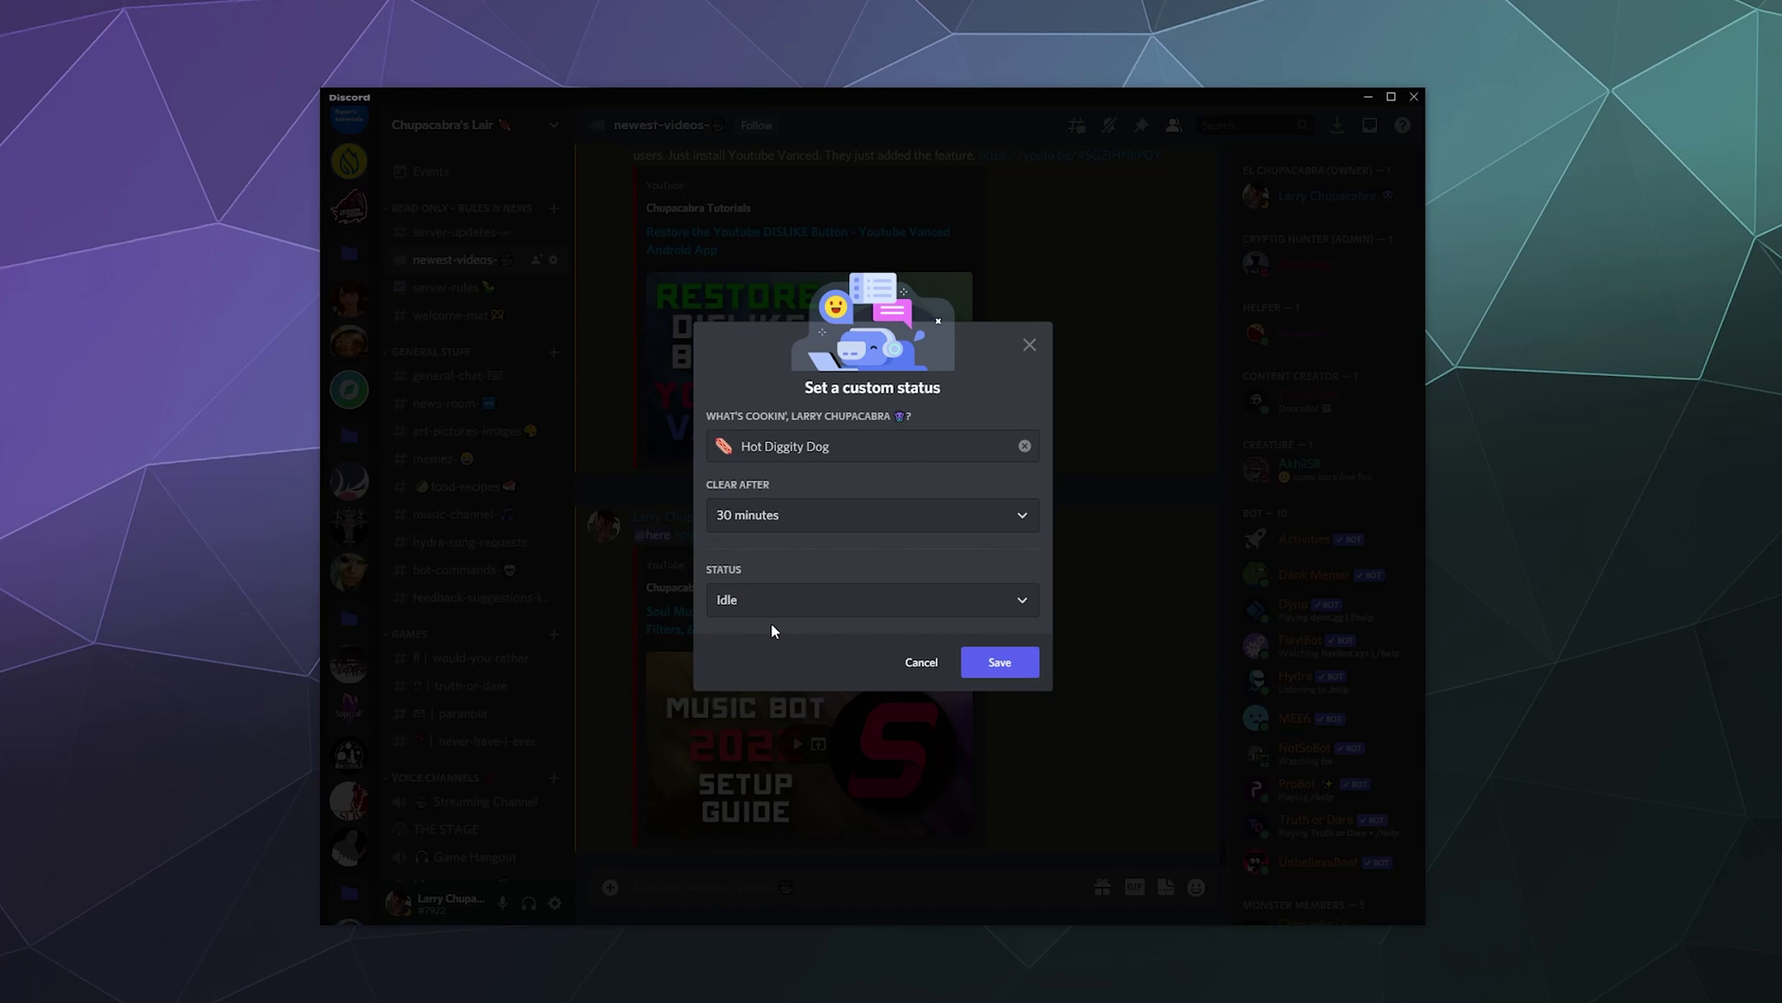
click(768, 608)
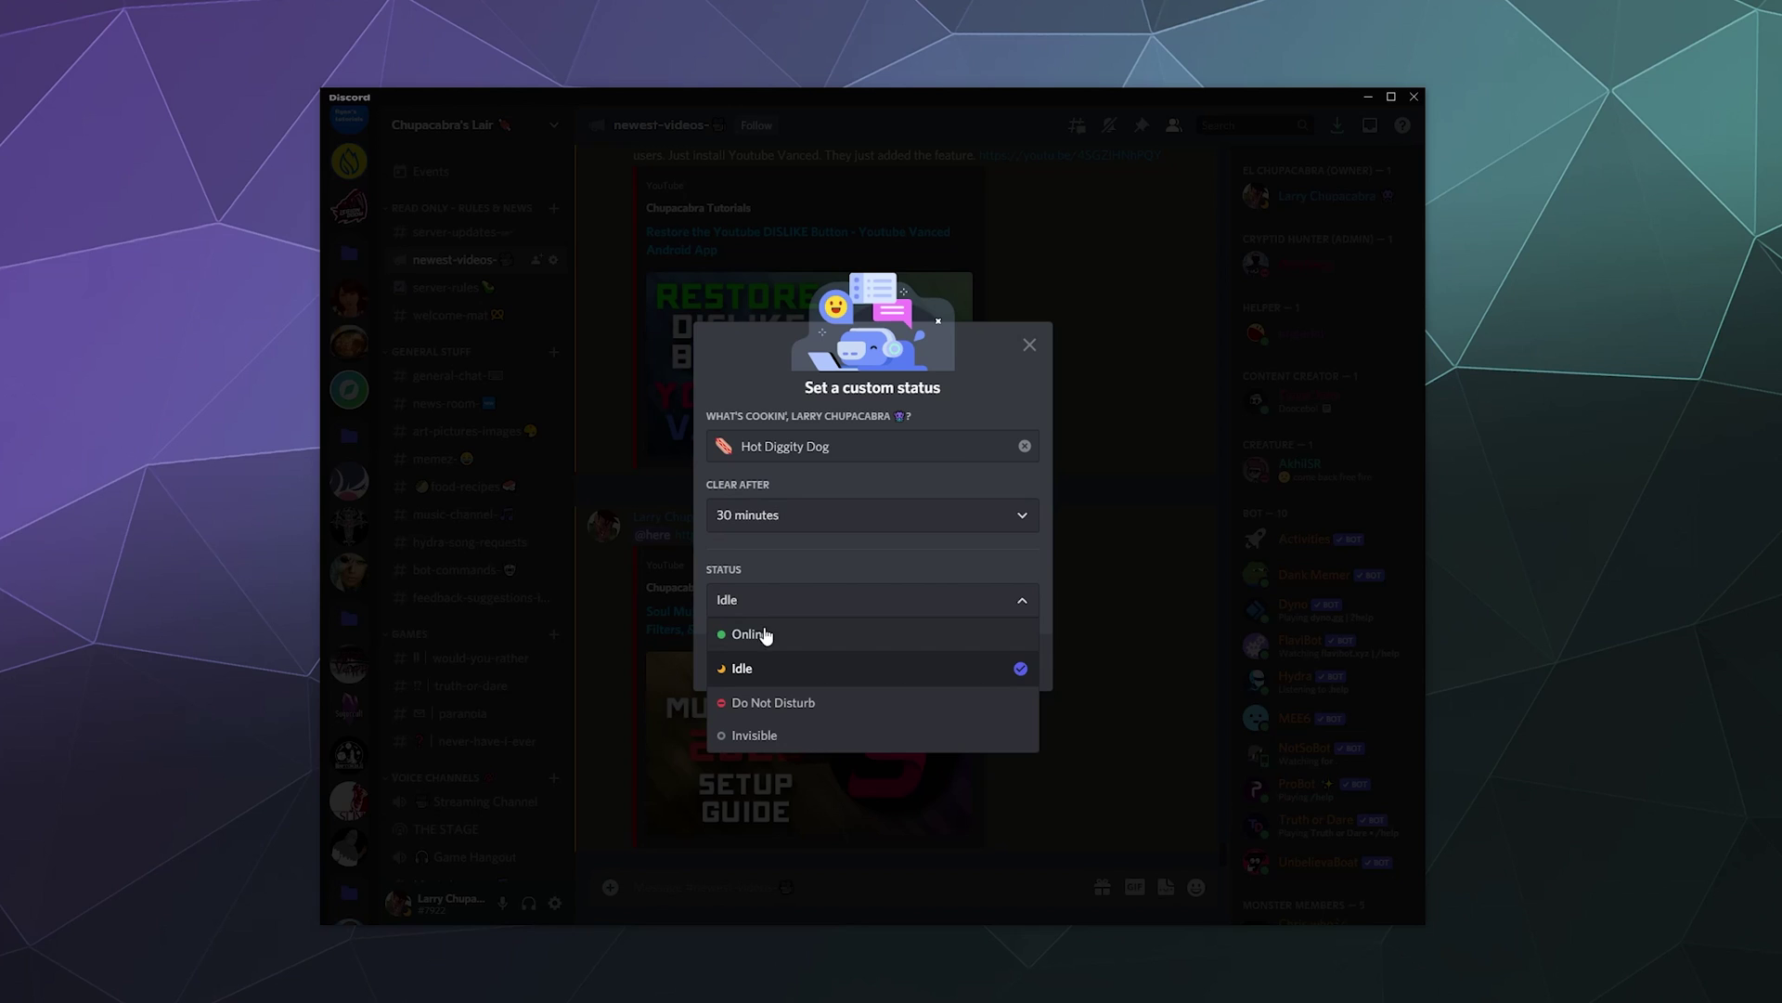
click(765, 668)
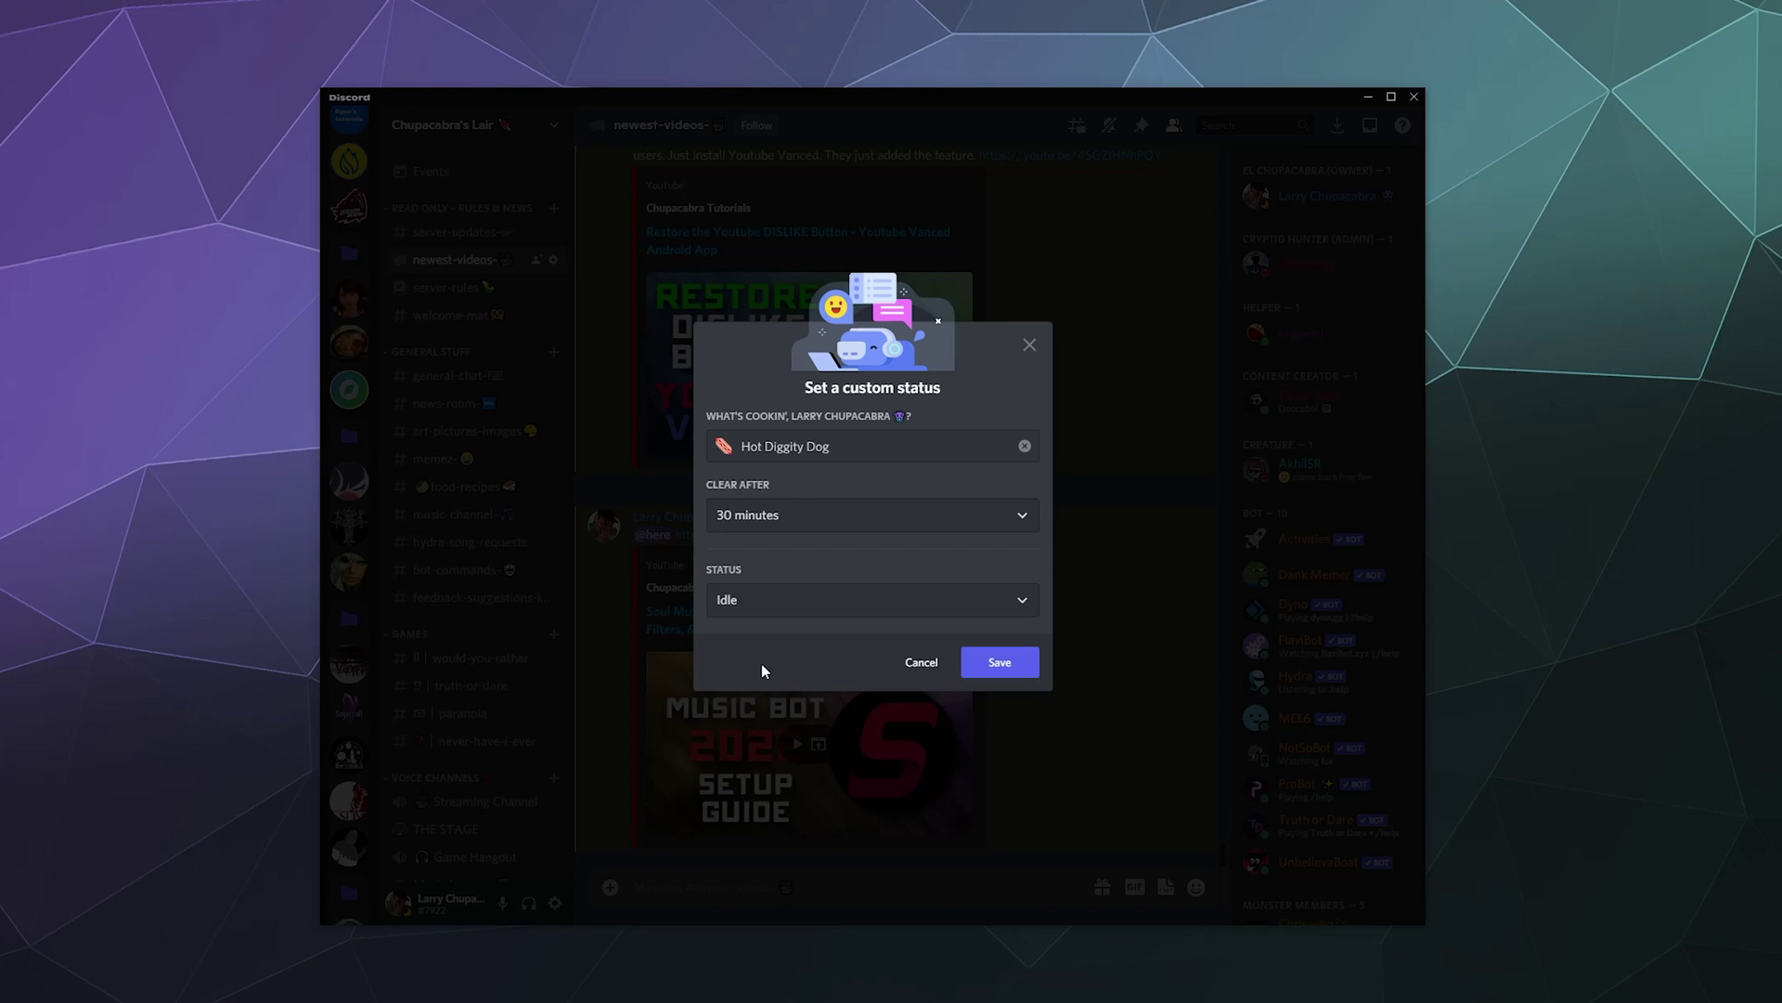
Step: Save the hot dog 'Hot Diggity Dog' custom status
click(981, 670)
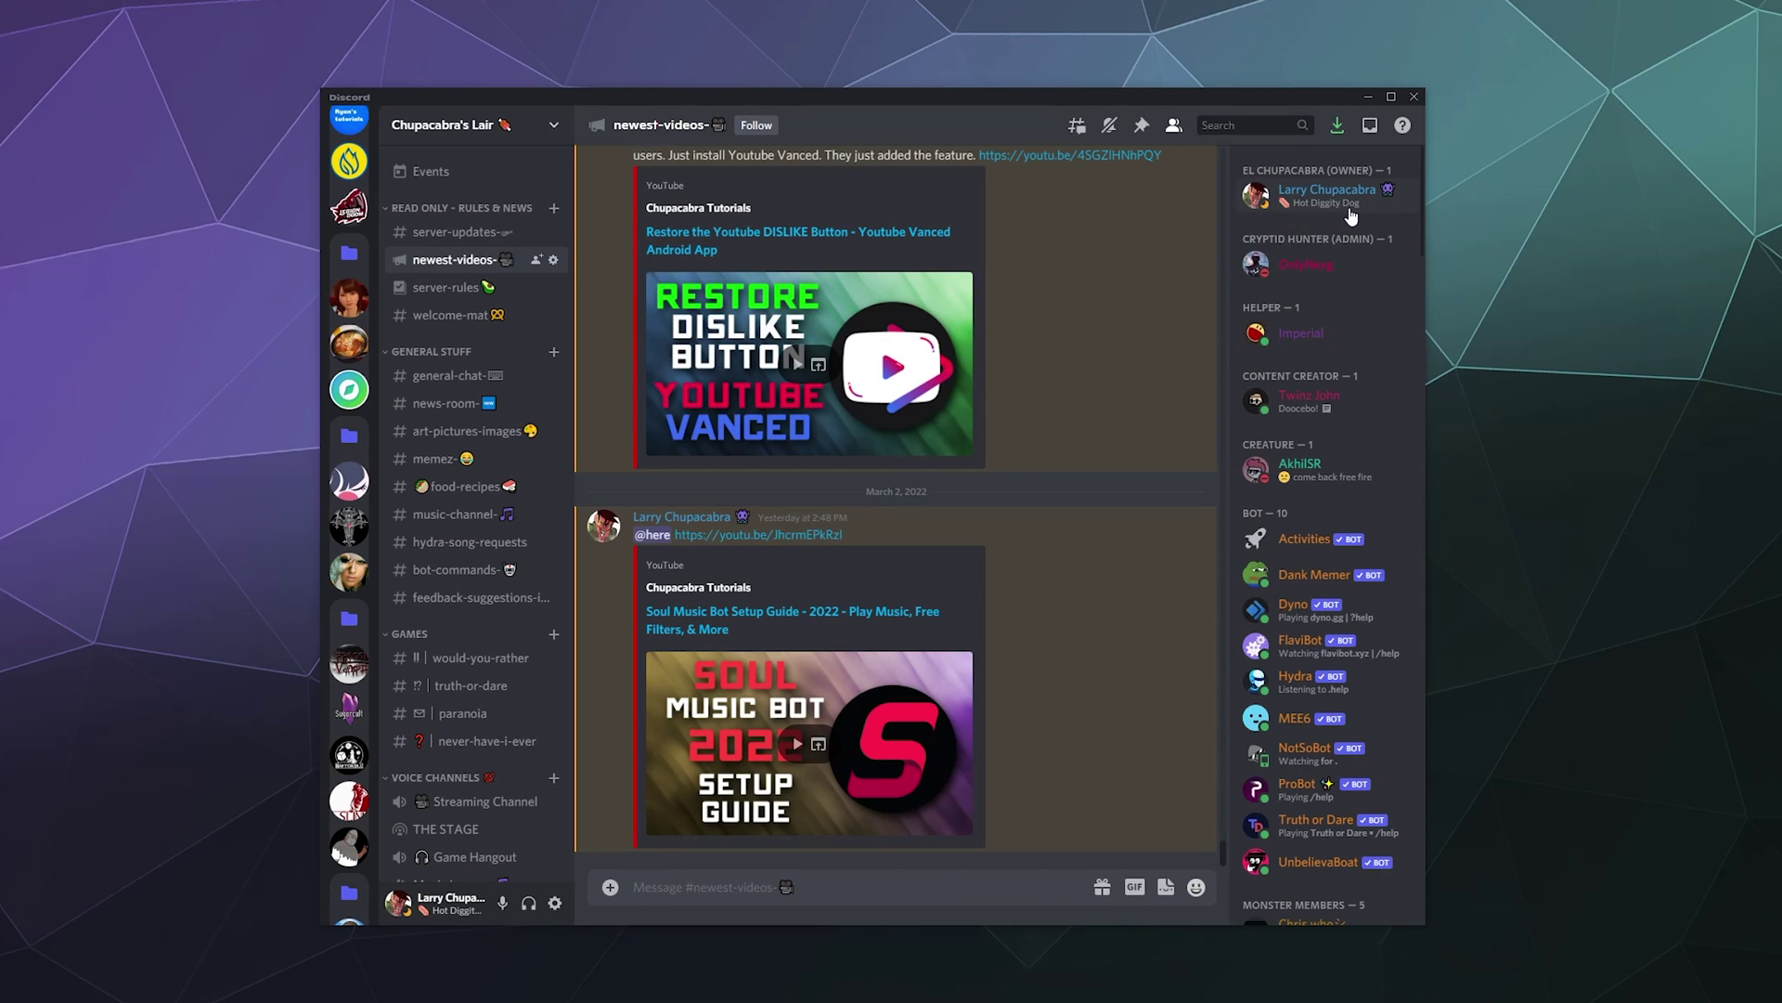
Step: Go to User Settings and show the Activity Status page under Activity Settings
click(556, 903)
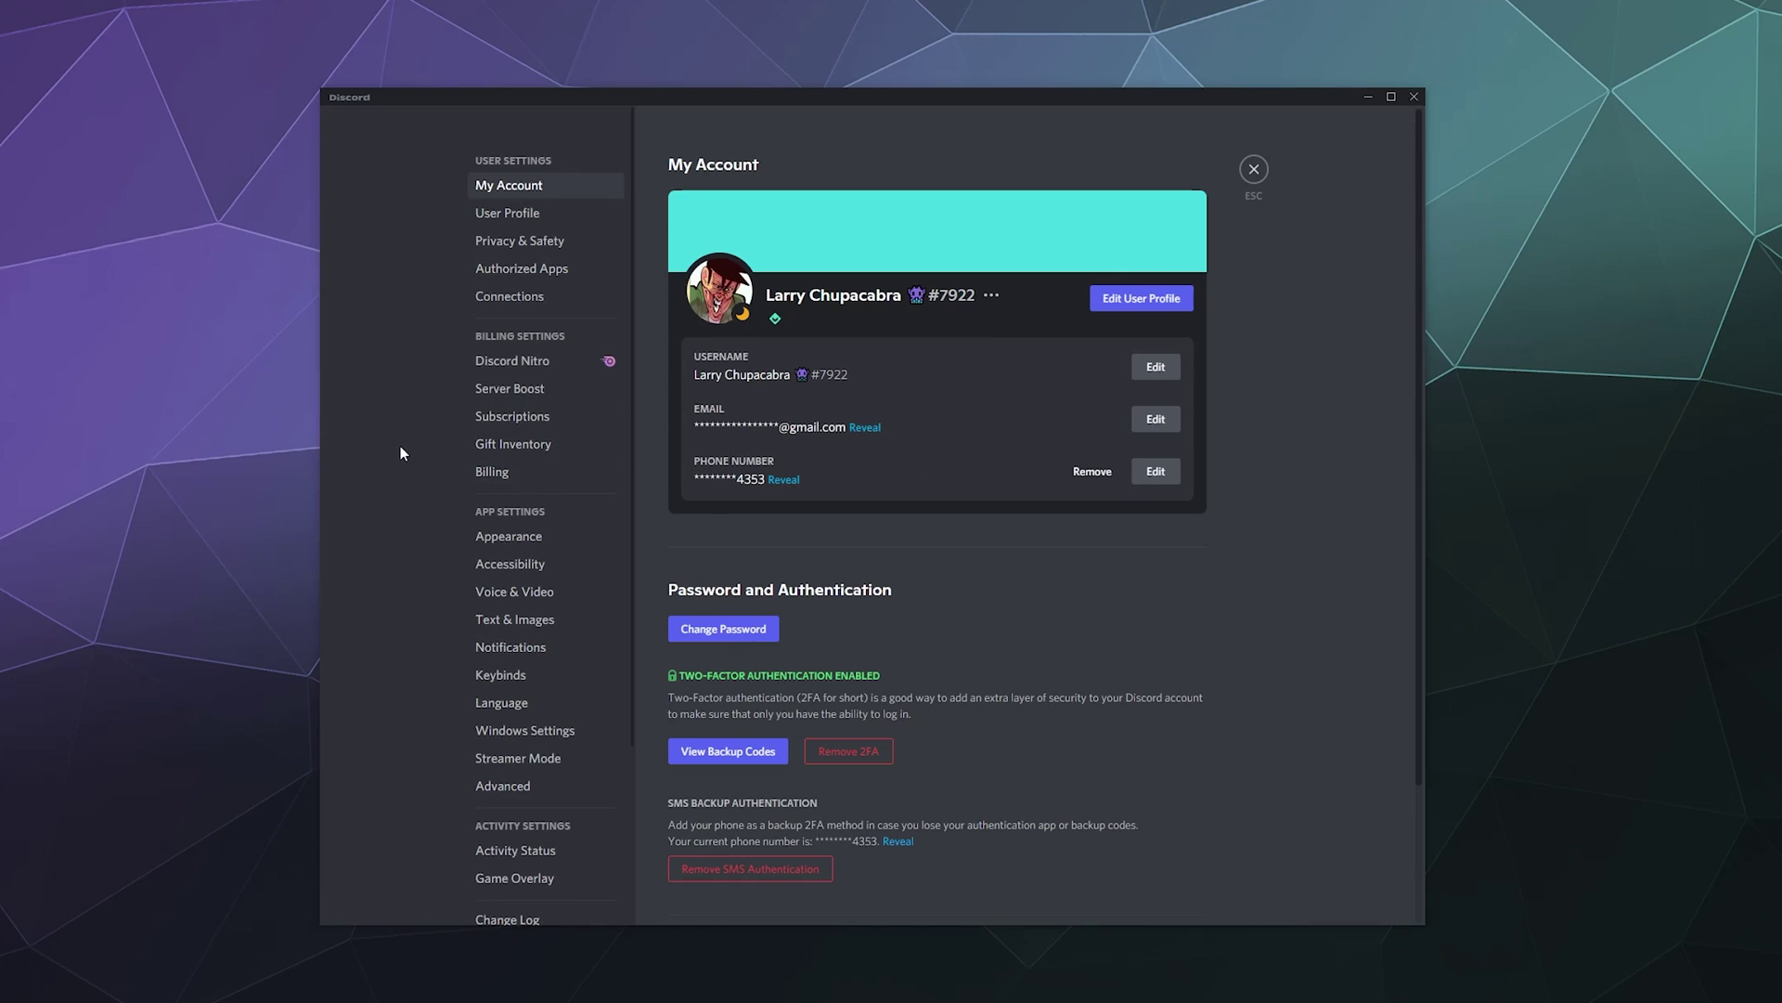
scroll(506, 798, down, 3)
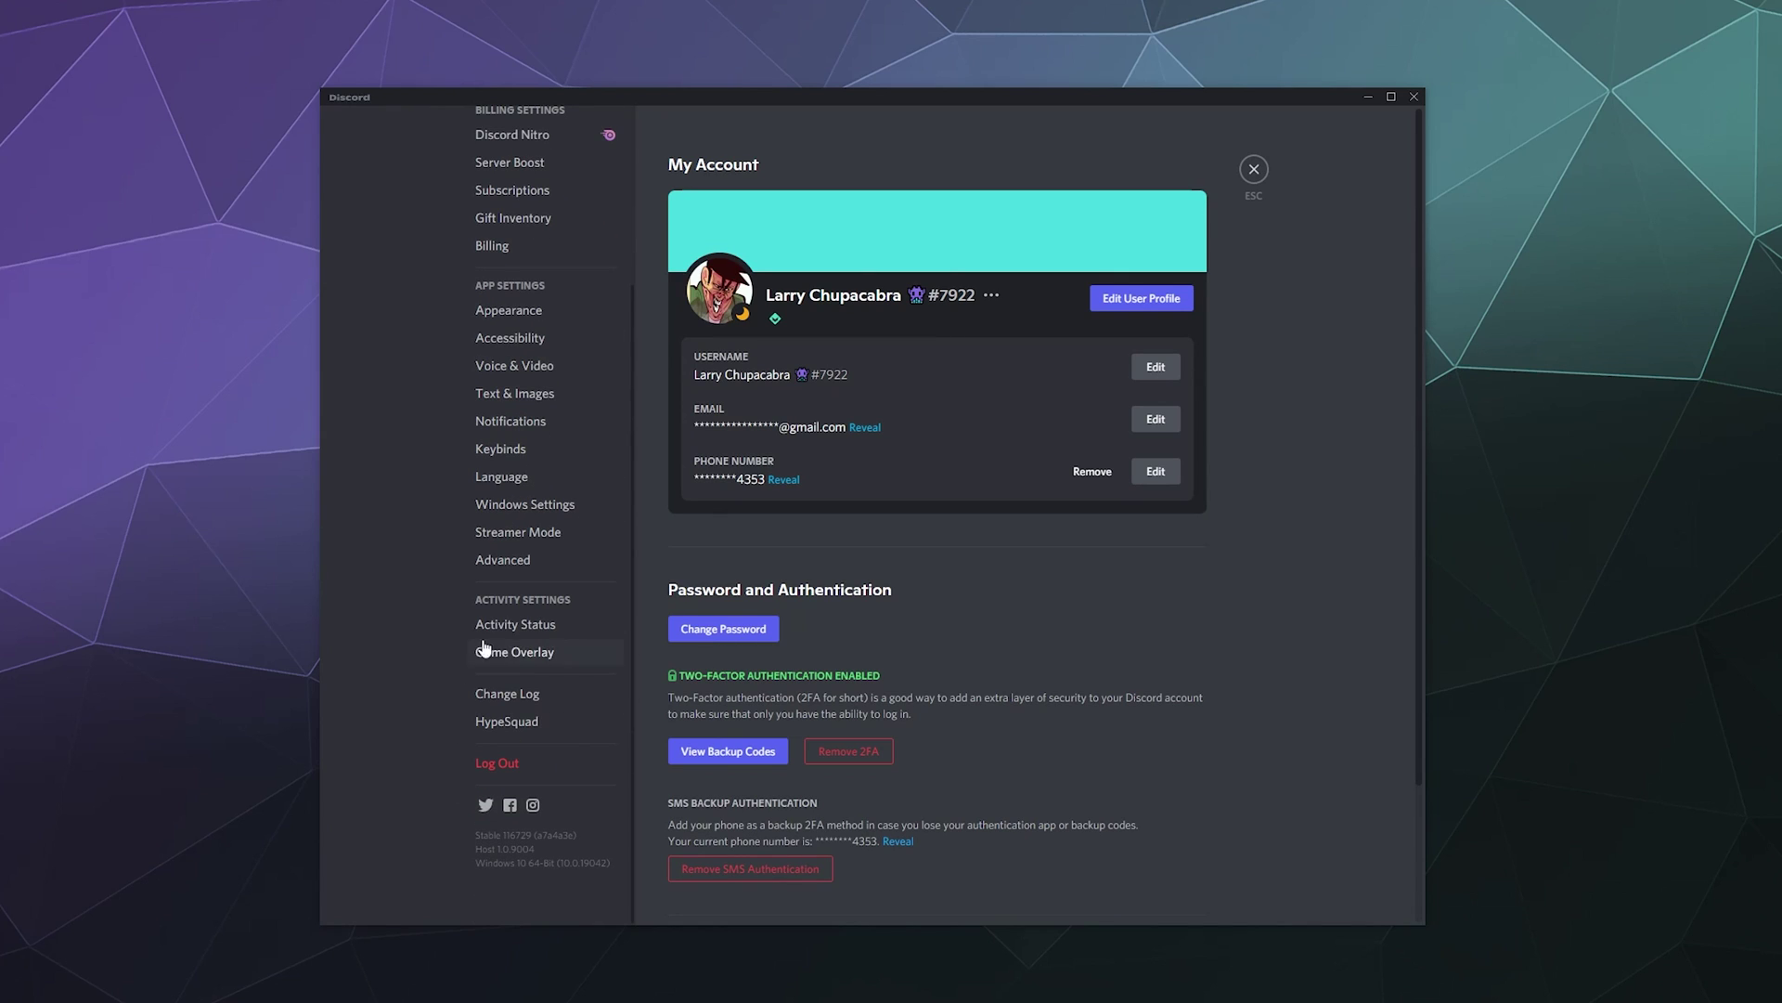
click(547, 631)
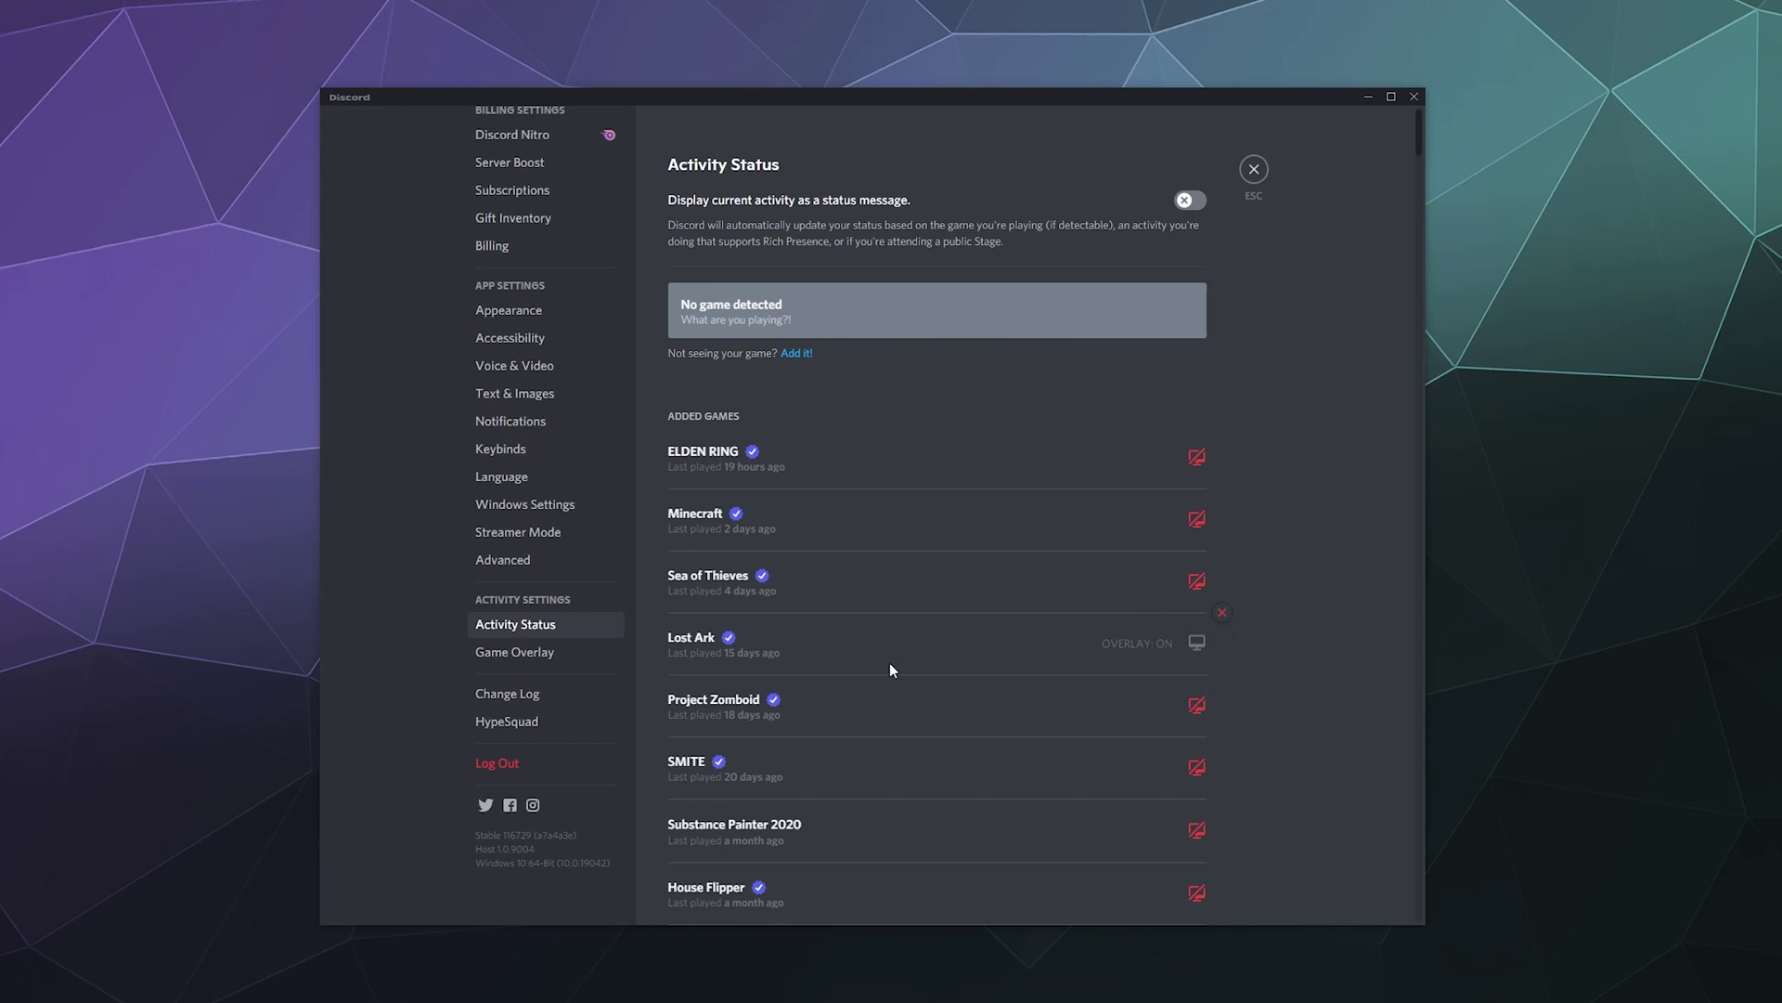
Step: Remove Lost Ark from the added games and toggle ELDEN RING's in-game overlay
click(1222, 614)
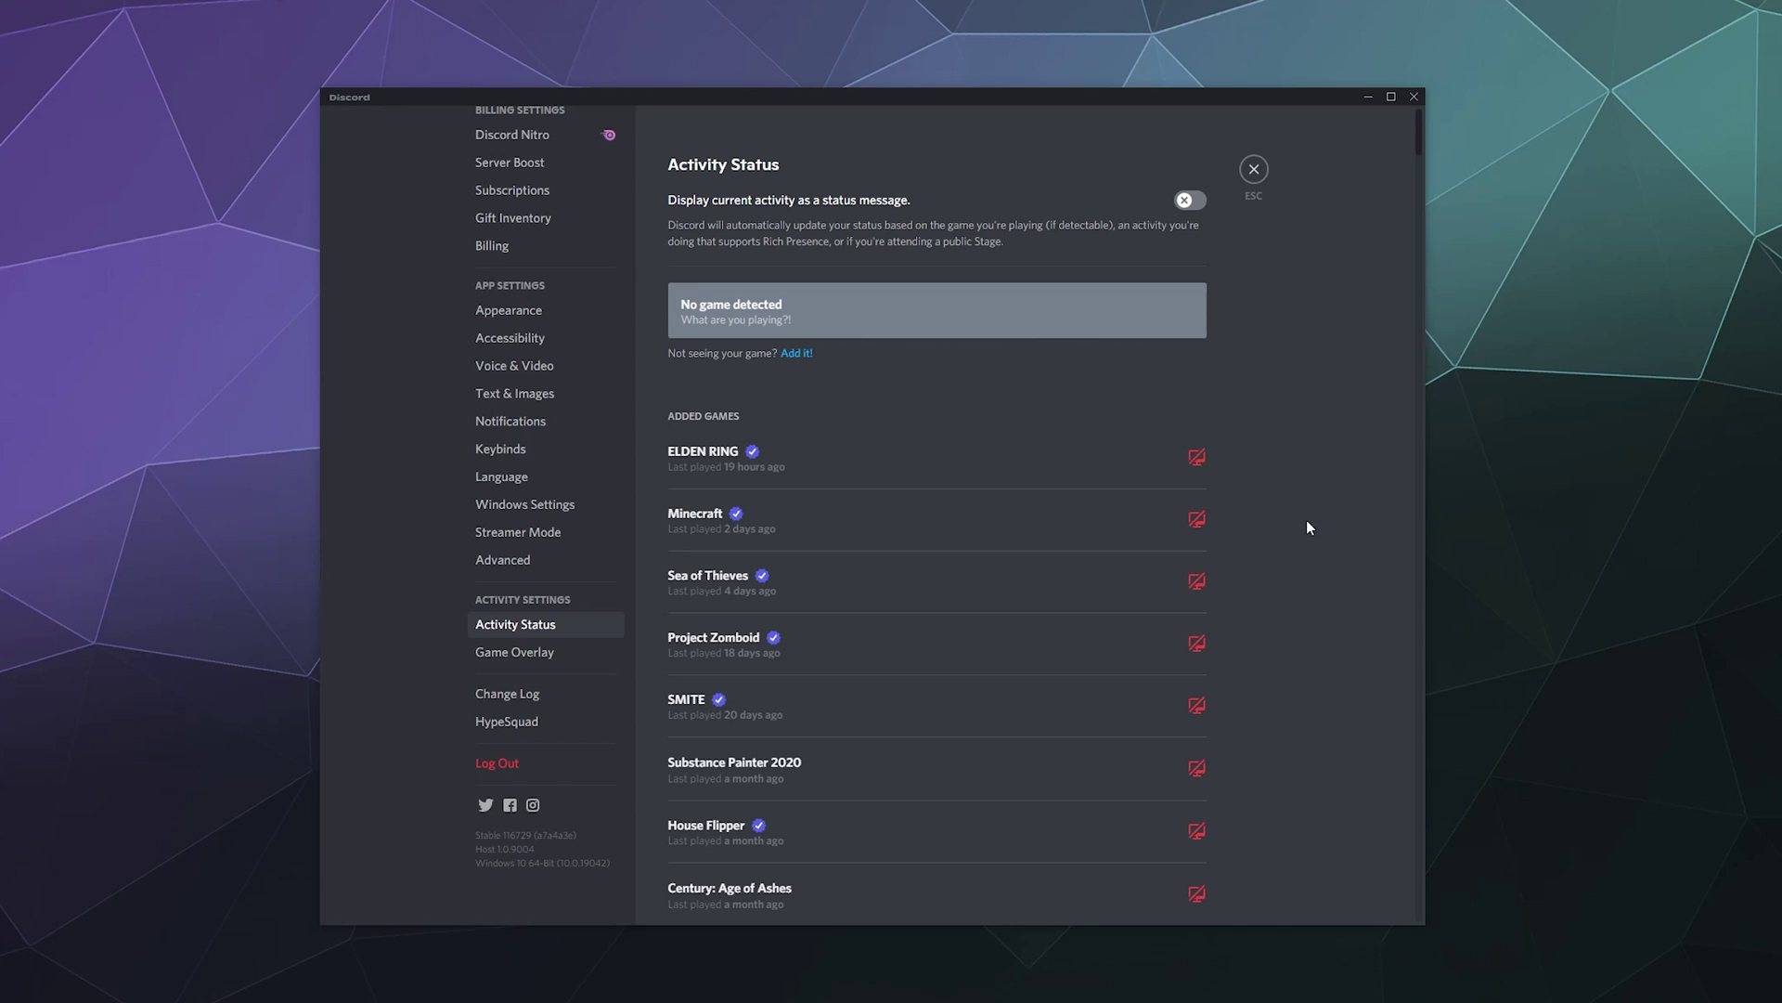
click(1194, 473)
Step: Switch ELDEN RING's overlay on then back off, and remove Century: Age of Ashes
click(1199, 459)
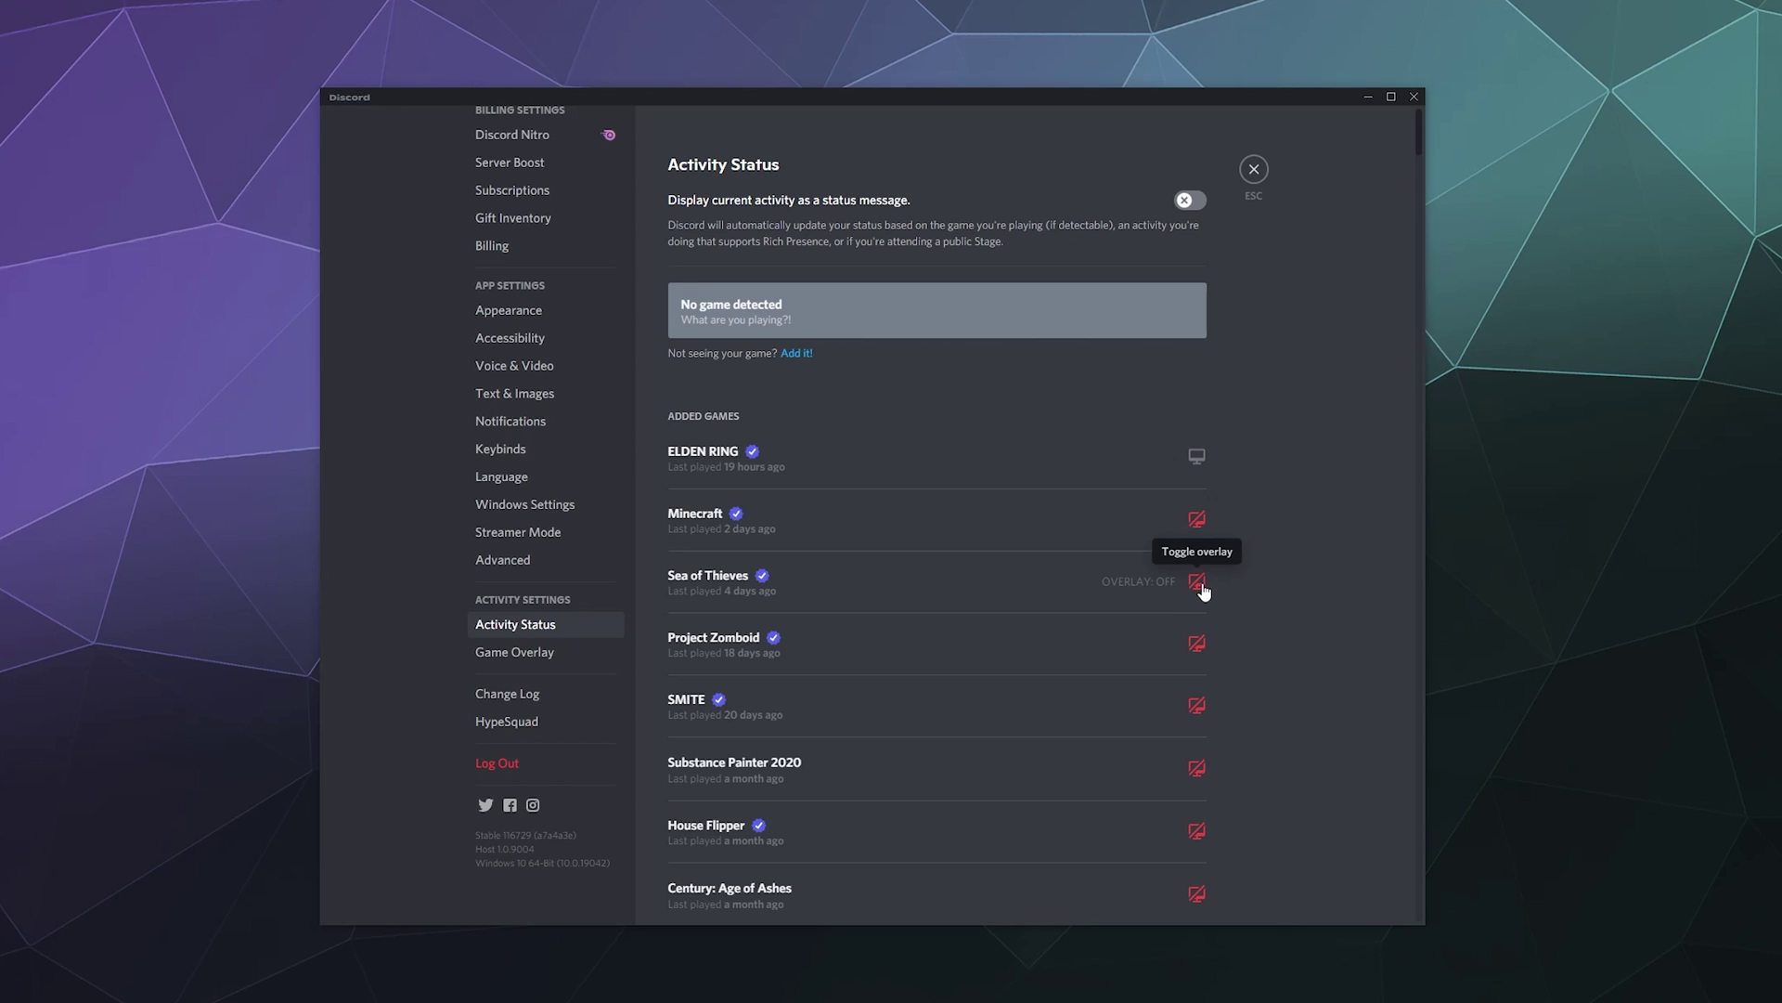
click(1197, 458)
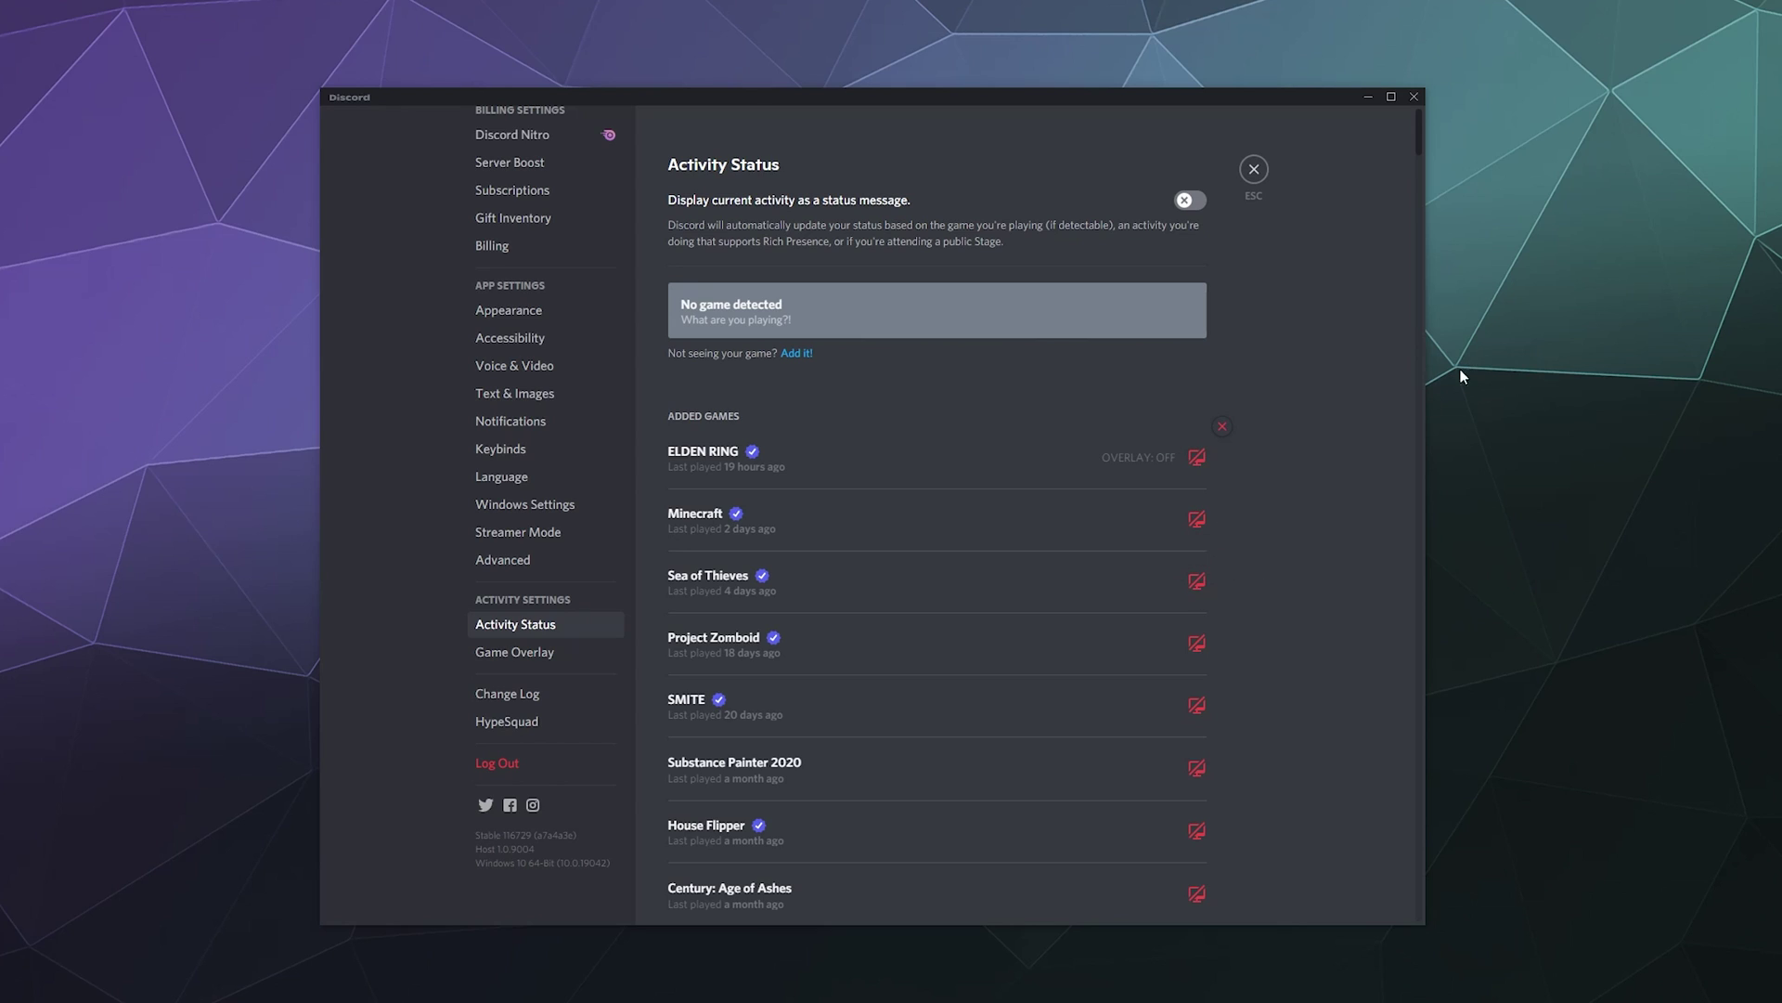
click(1223, 865)
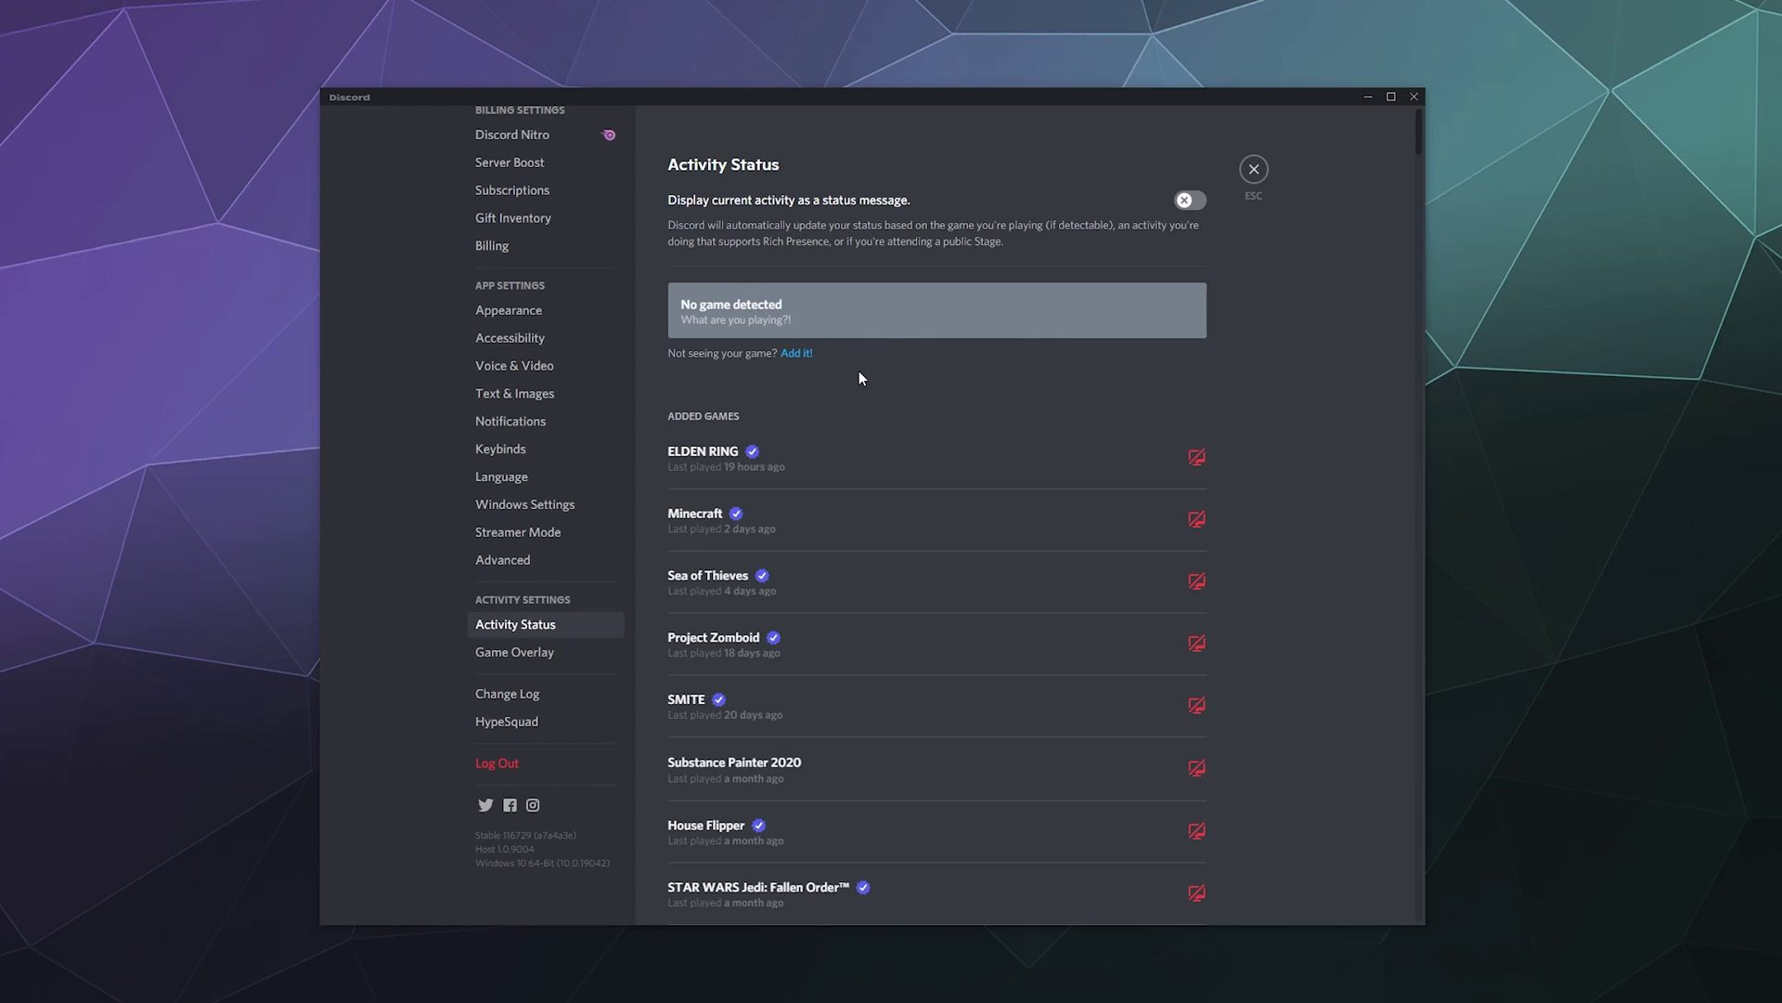
click(795, 354)
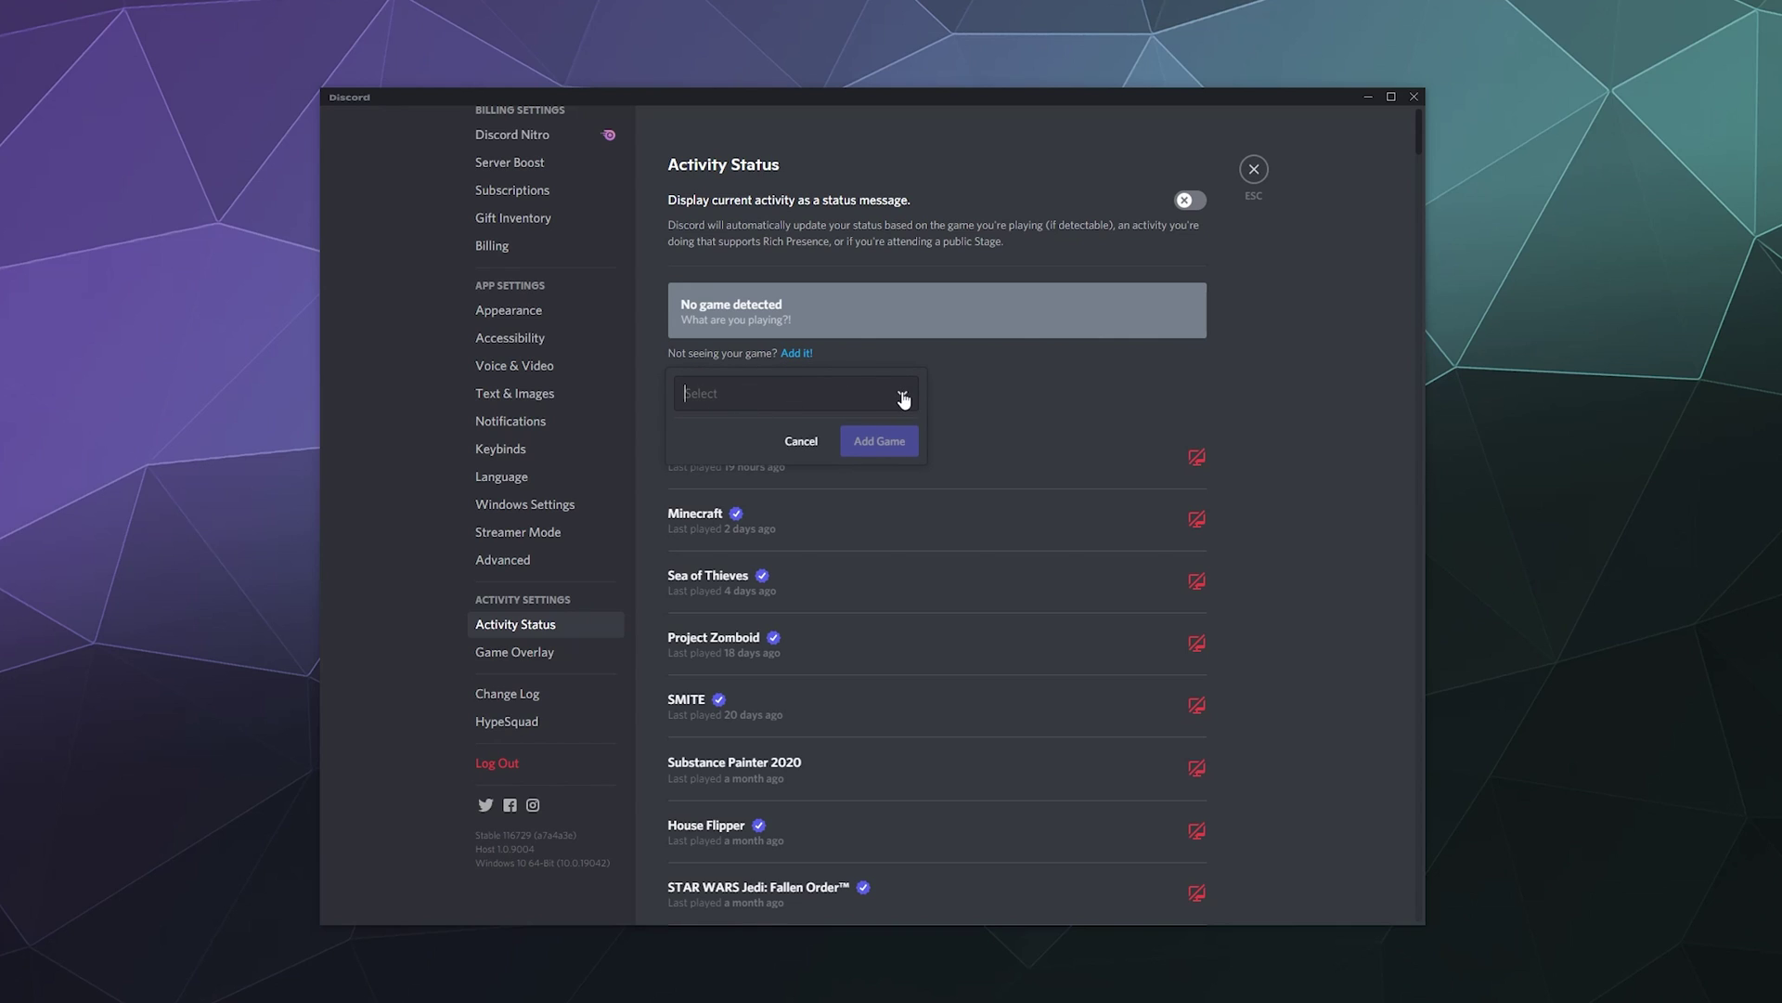
click(1037, 378)
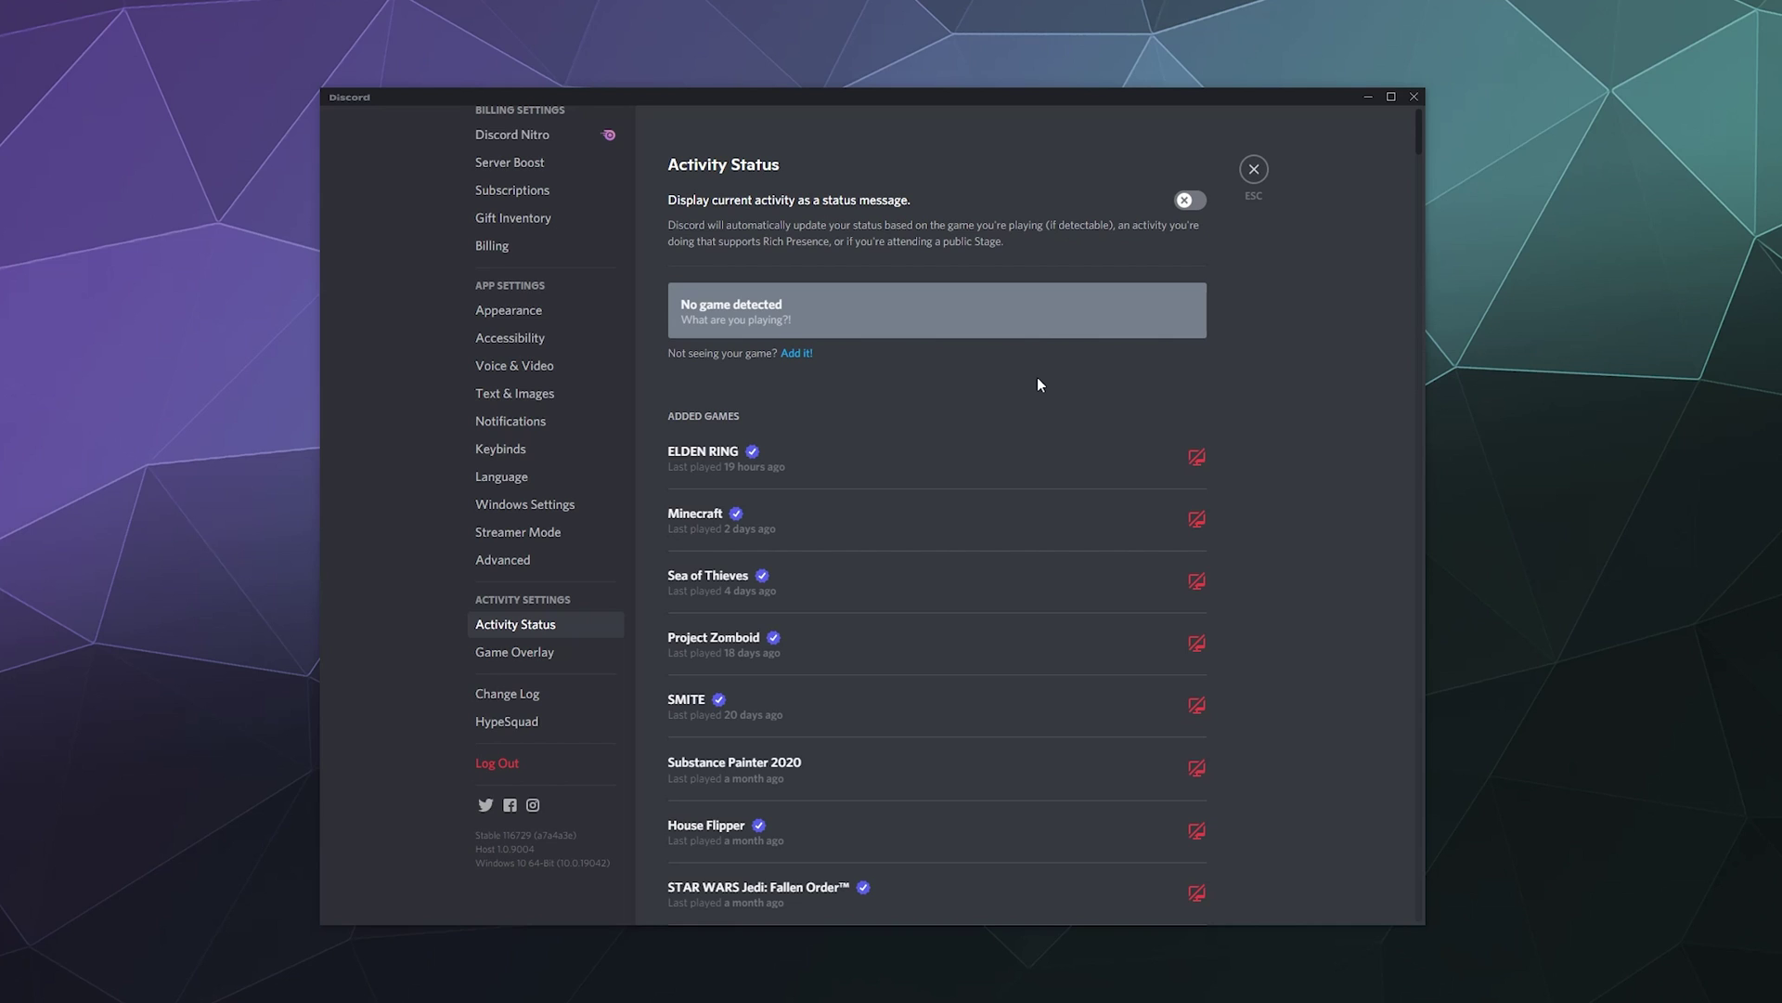
Step: Close settings, check the Hot Diggity Dog status on your profile card, then dismiss it
click(1252, 169)
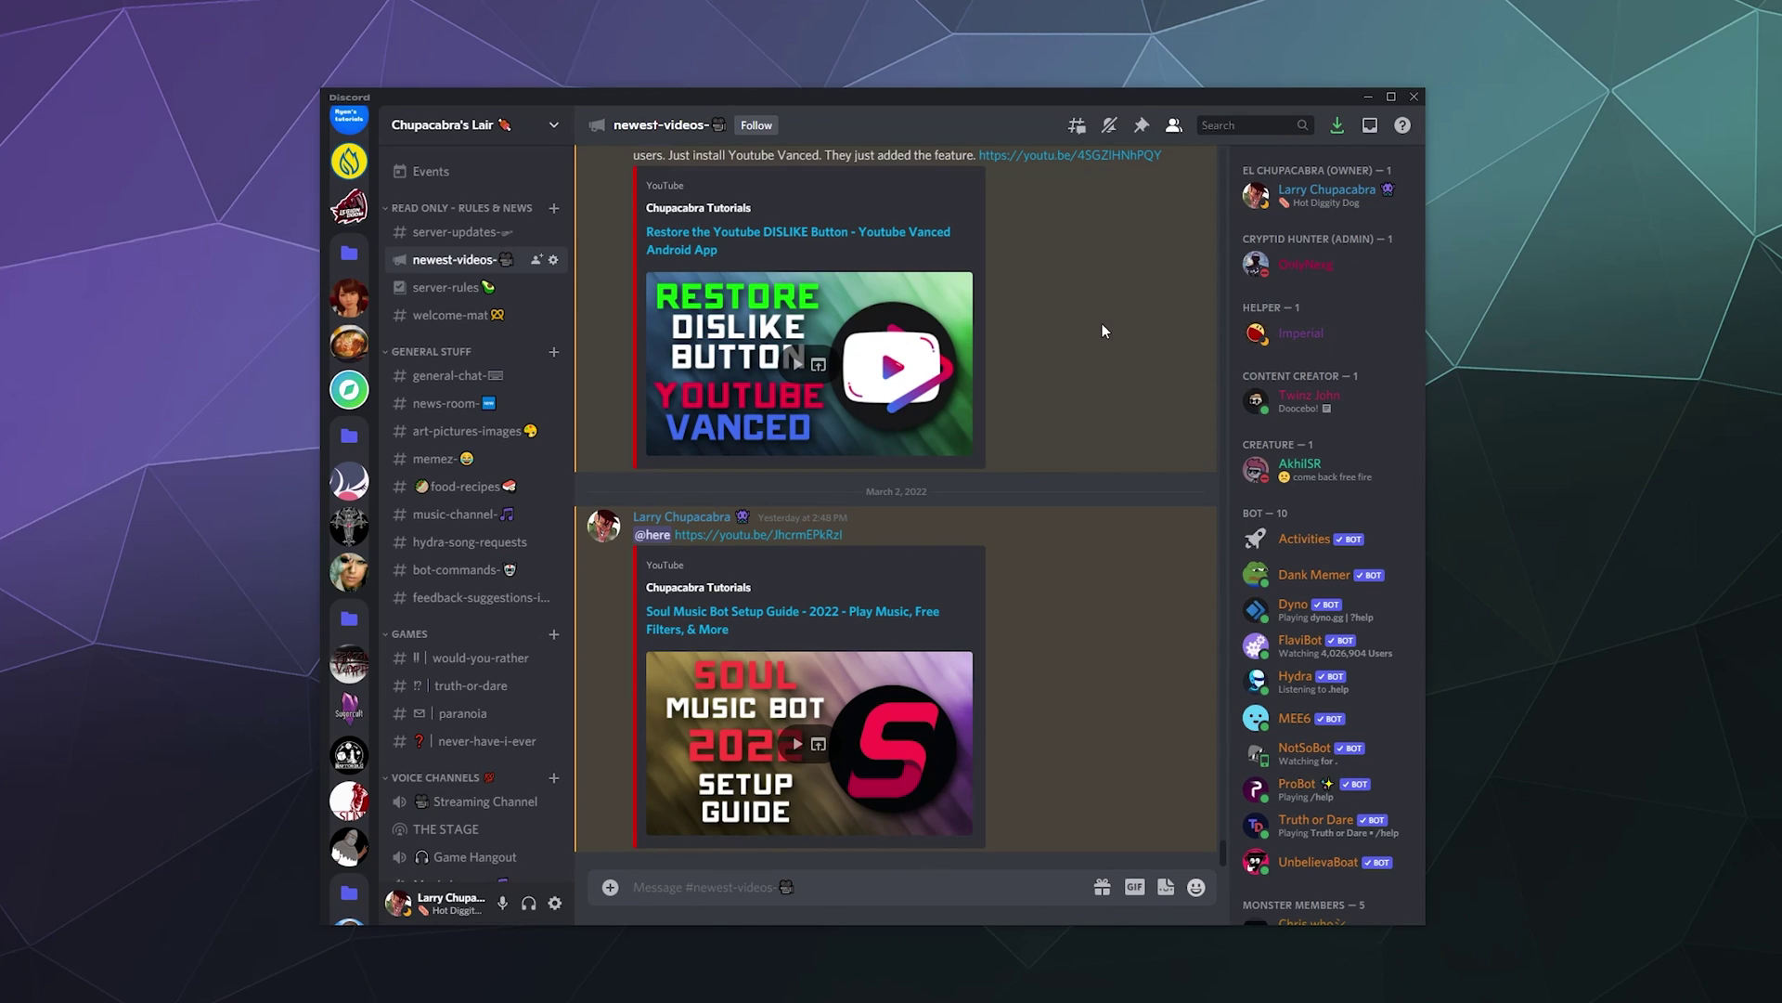
click(1320, 210)
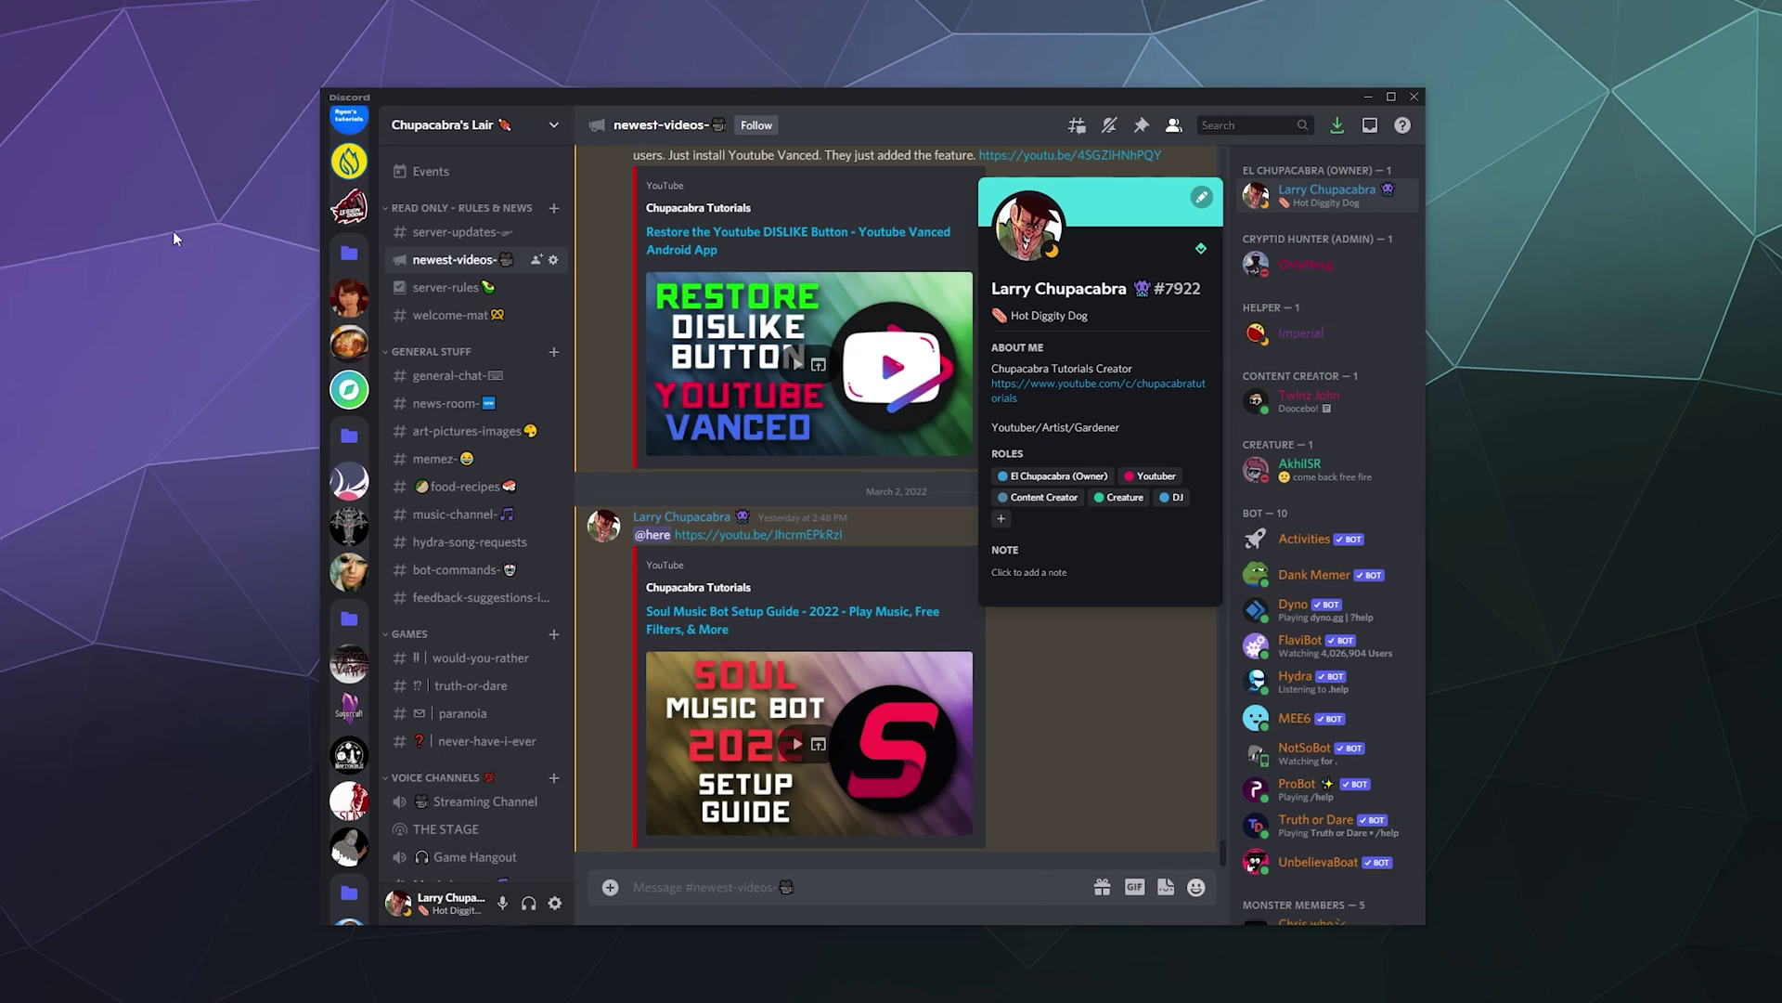
click(845, 499)
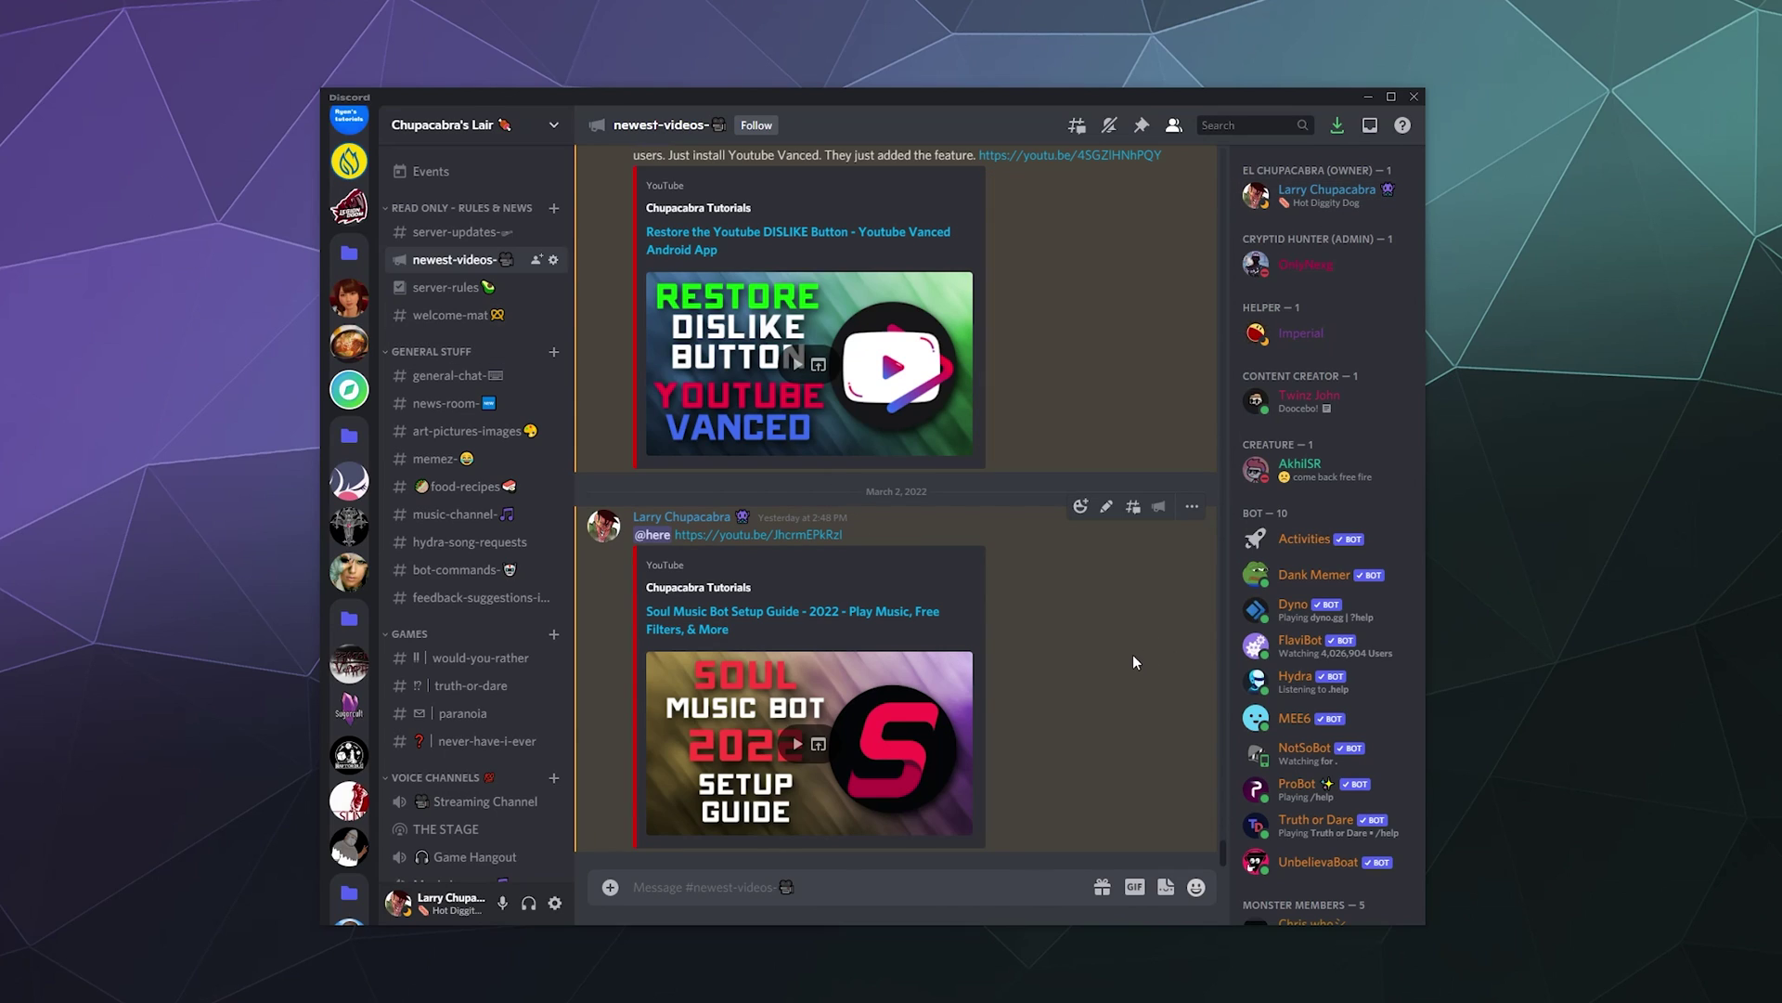